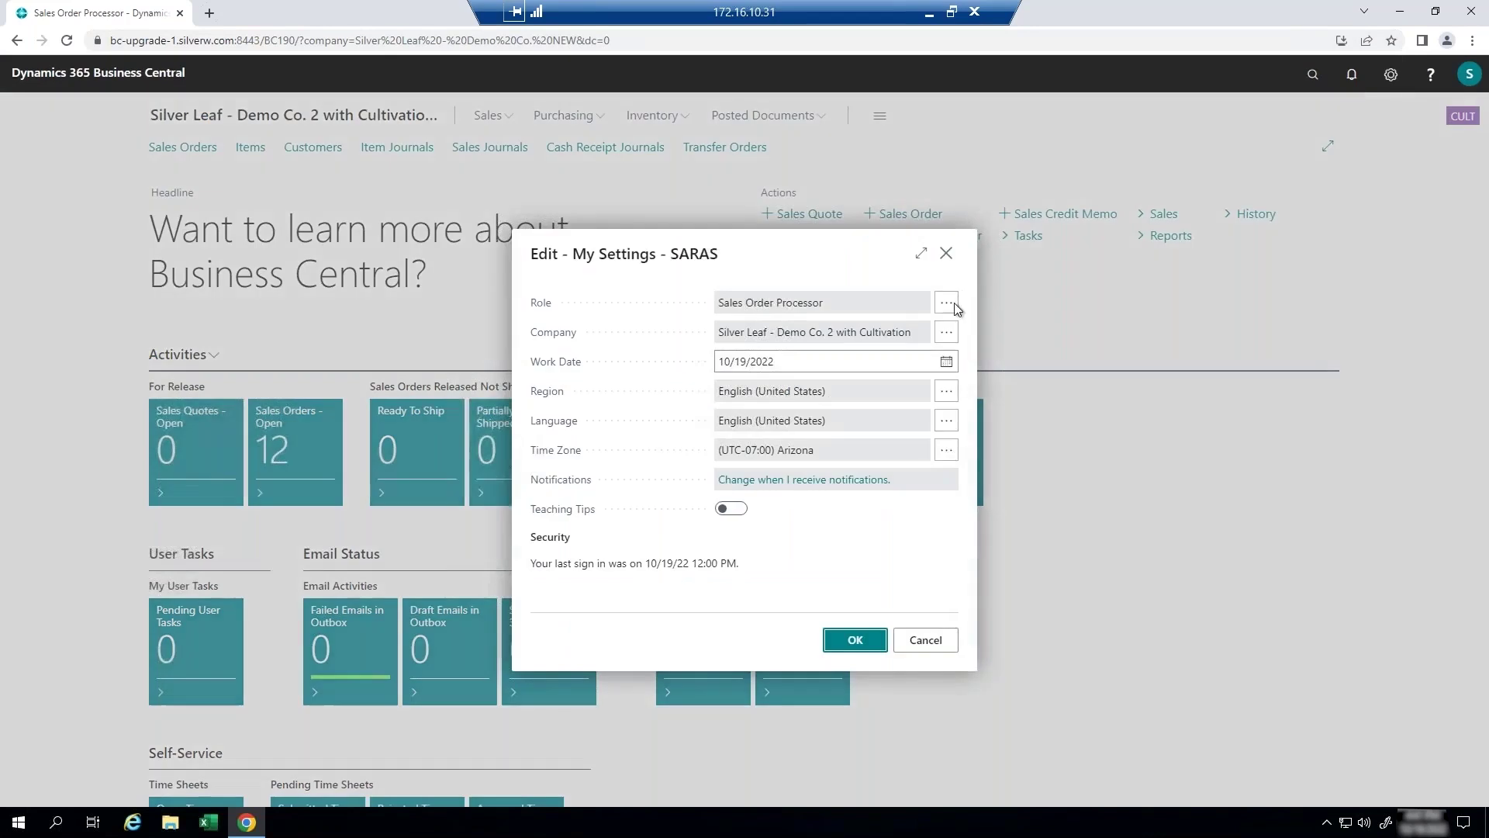
Change the role to QC Admin in My Settings and save the settings
left_click(957, 304)
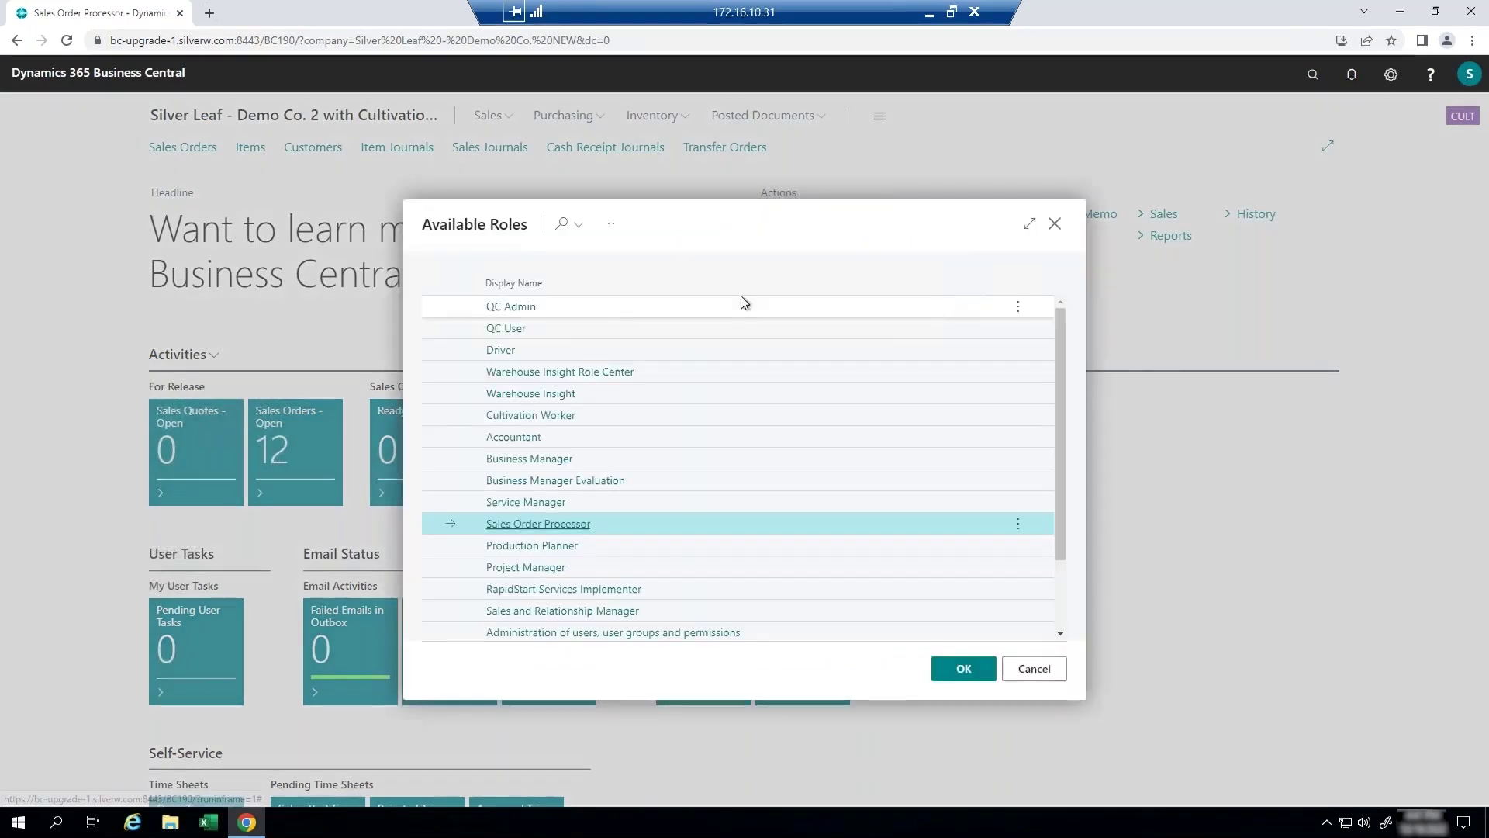
left_click(544, 306)
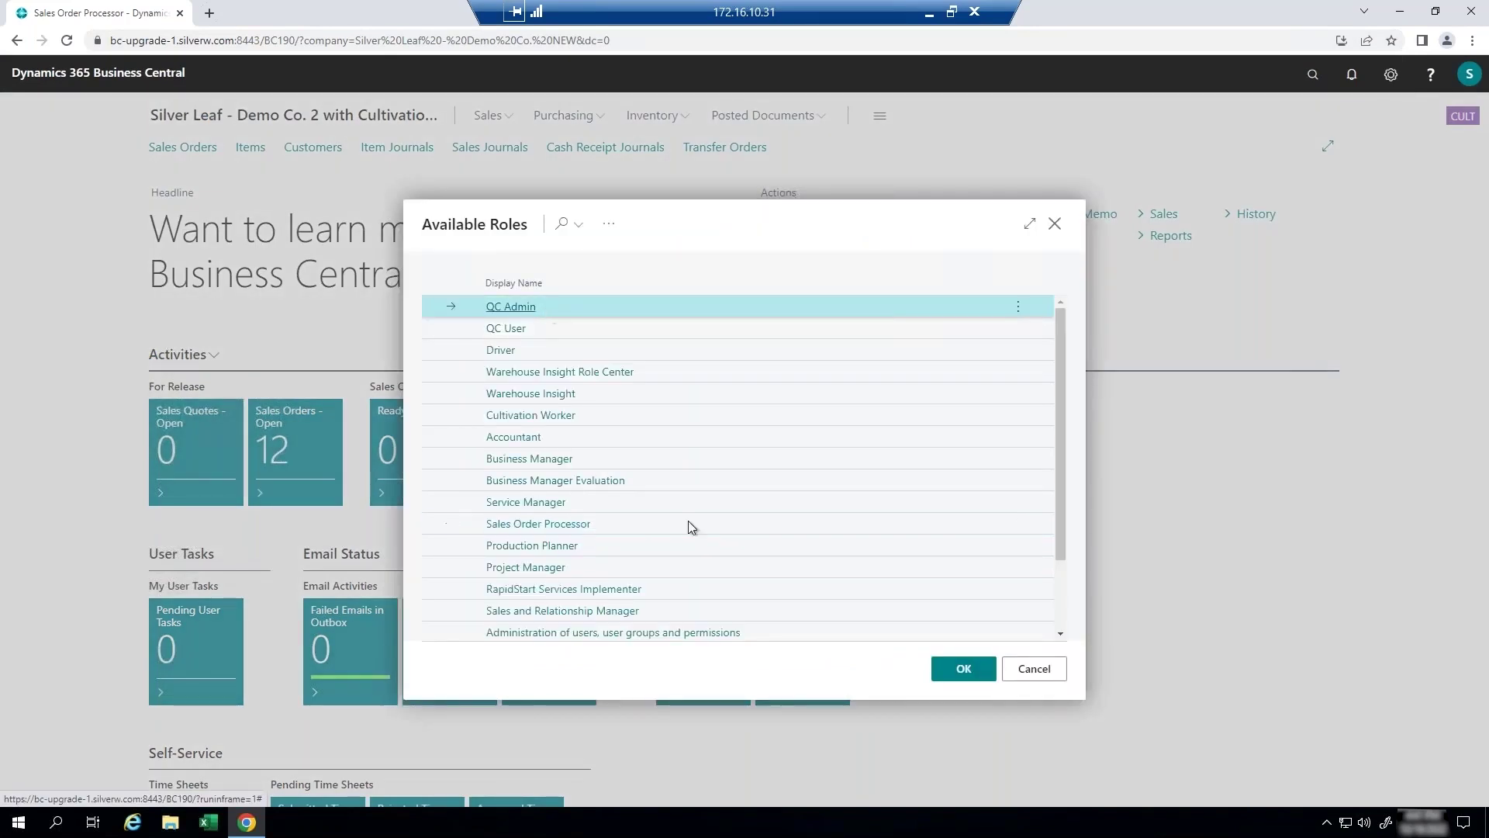
left_click(959, 670)
left_click(859, 641)
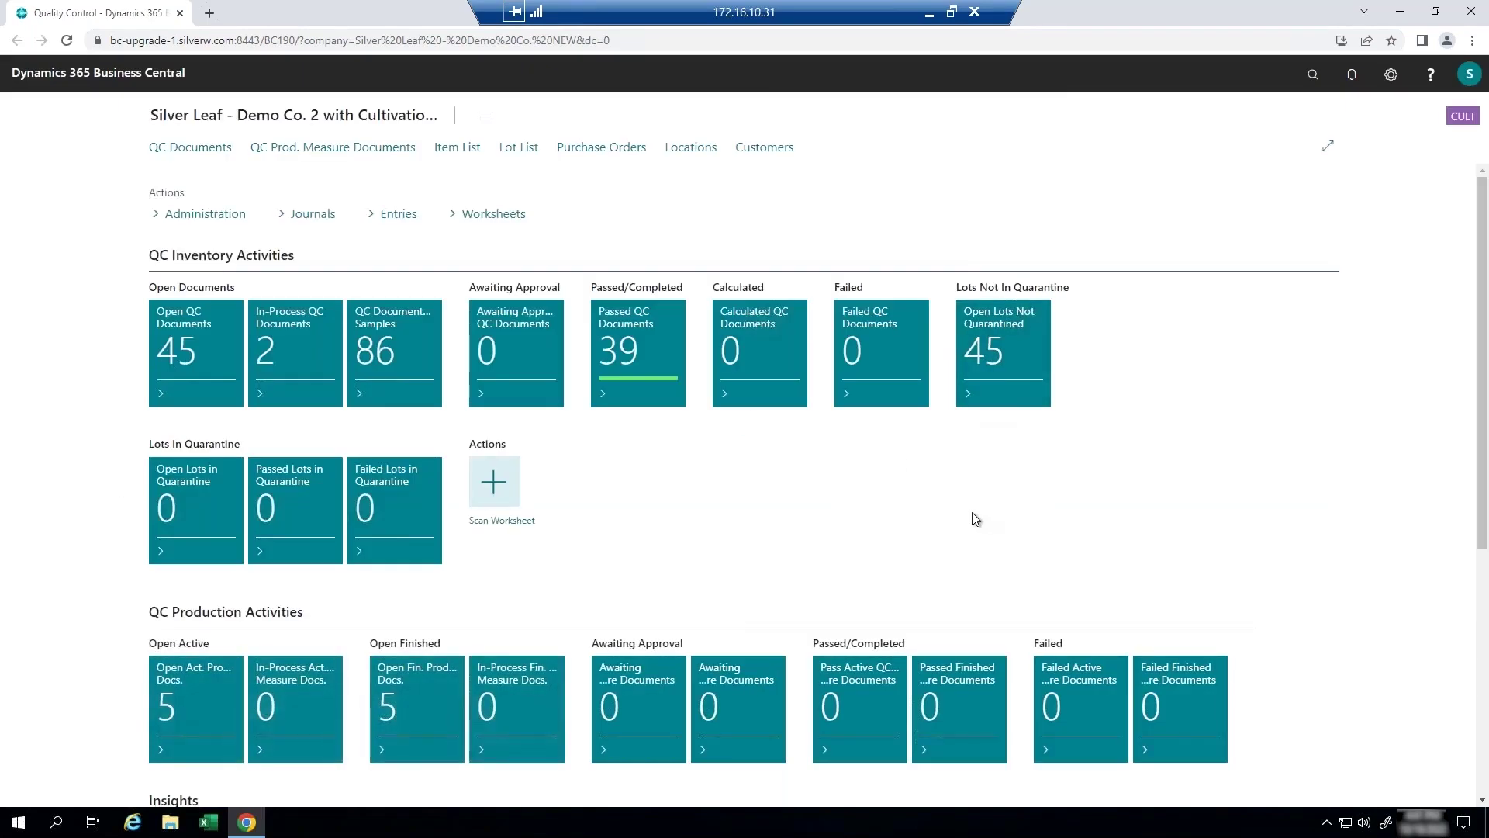
Open the CBD test from the QC Tests list, review its result list validation and test results, and return to the role center
left_click(223, 214)
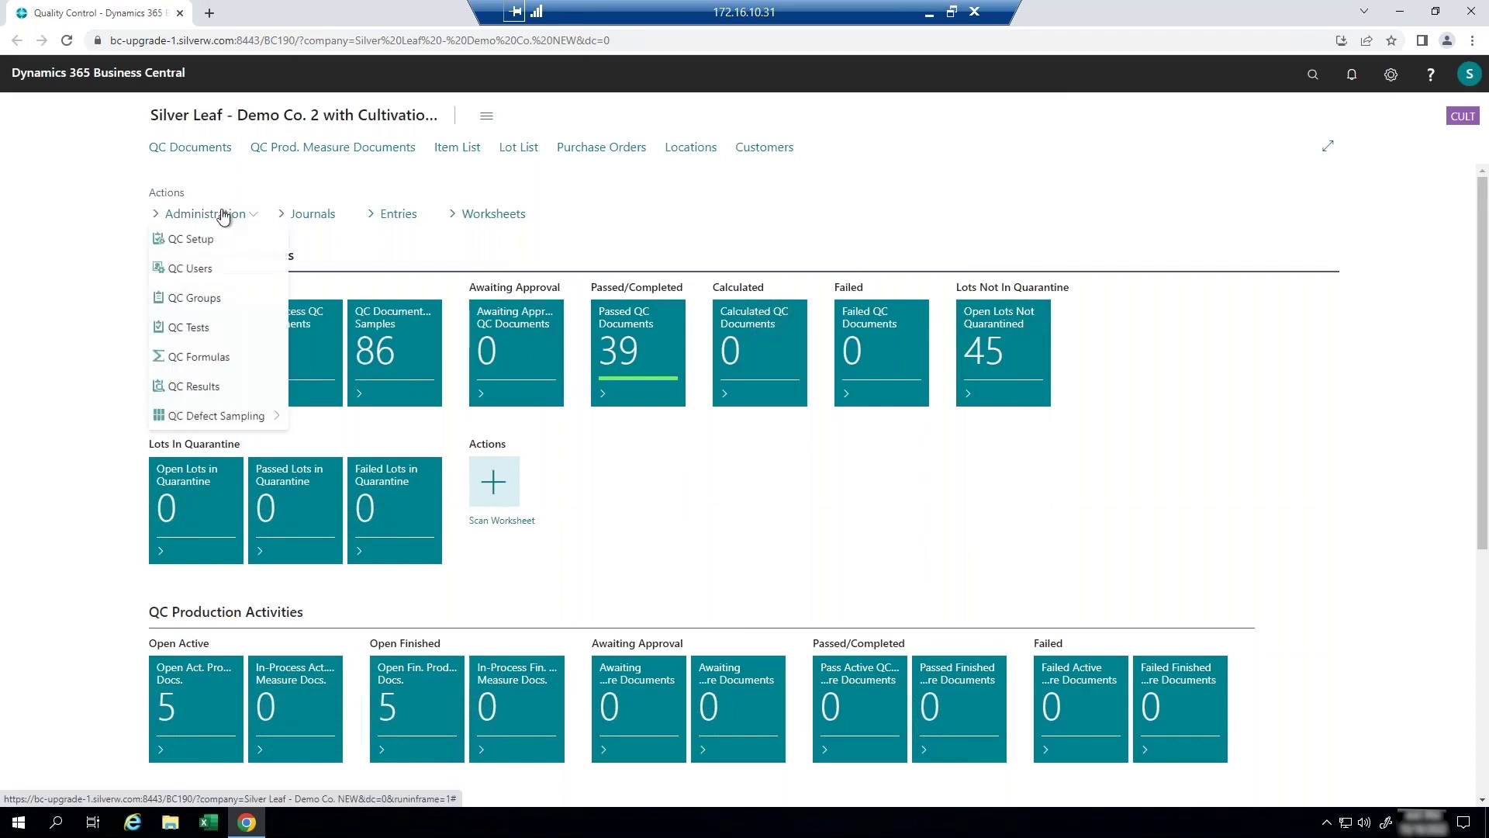
left_click(196, 336)
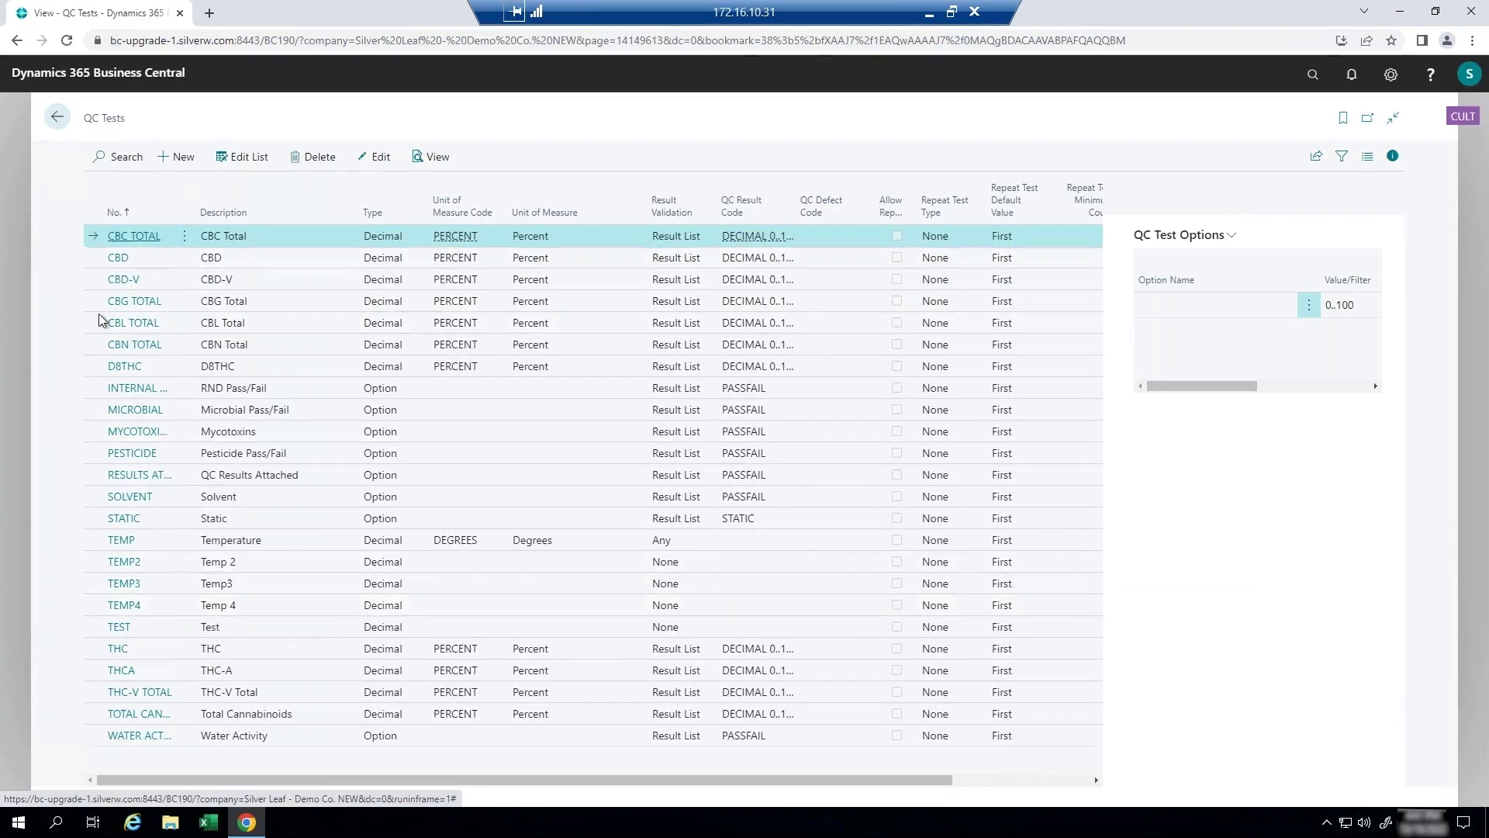
left_click(117, 264)
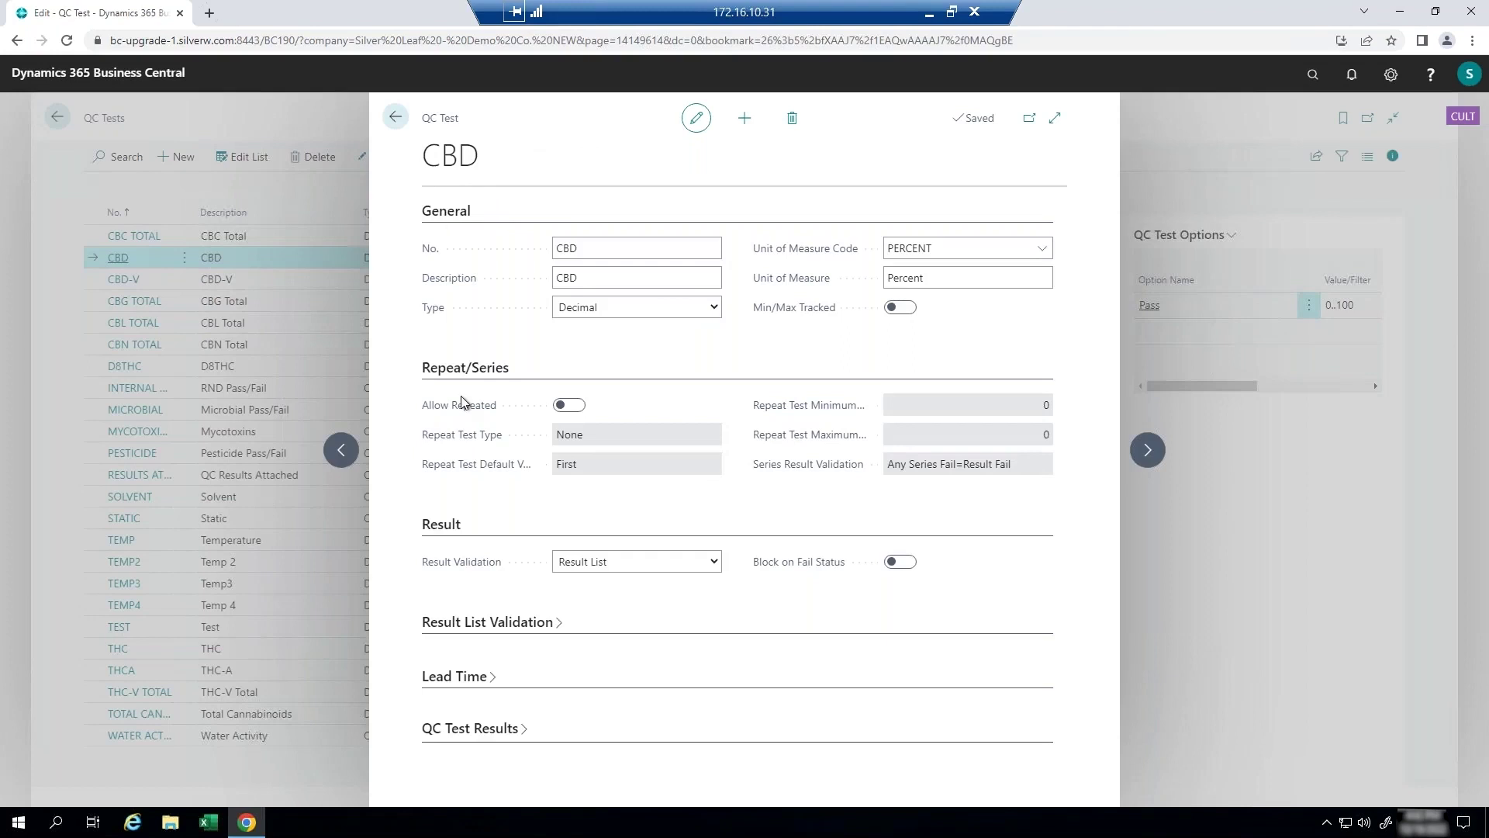
left_click(476, 628)
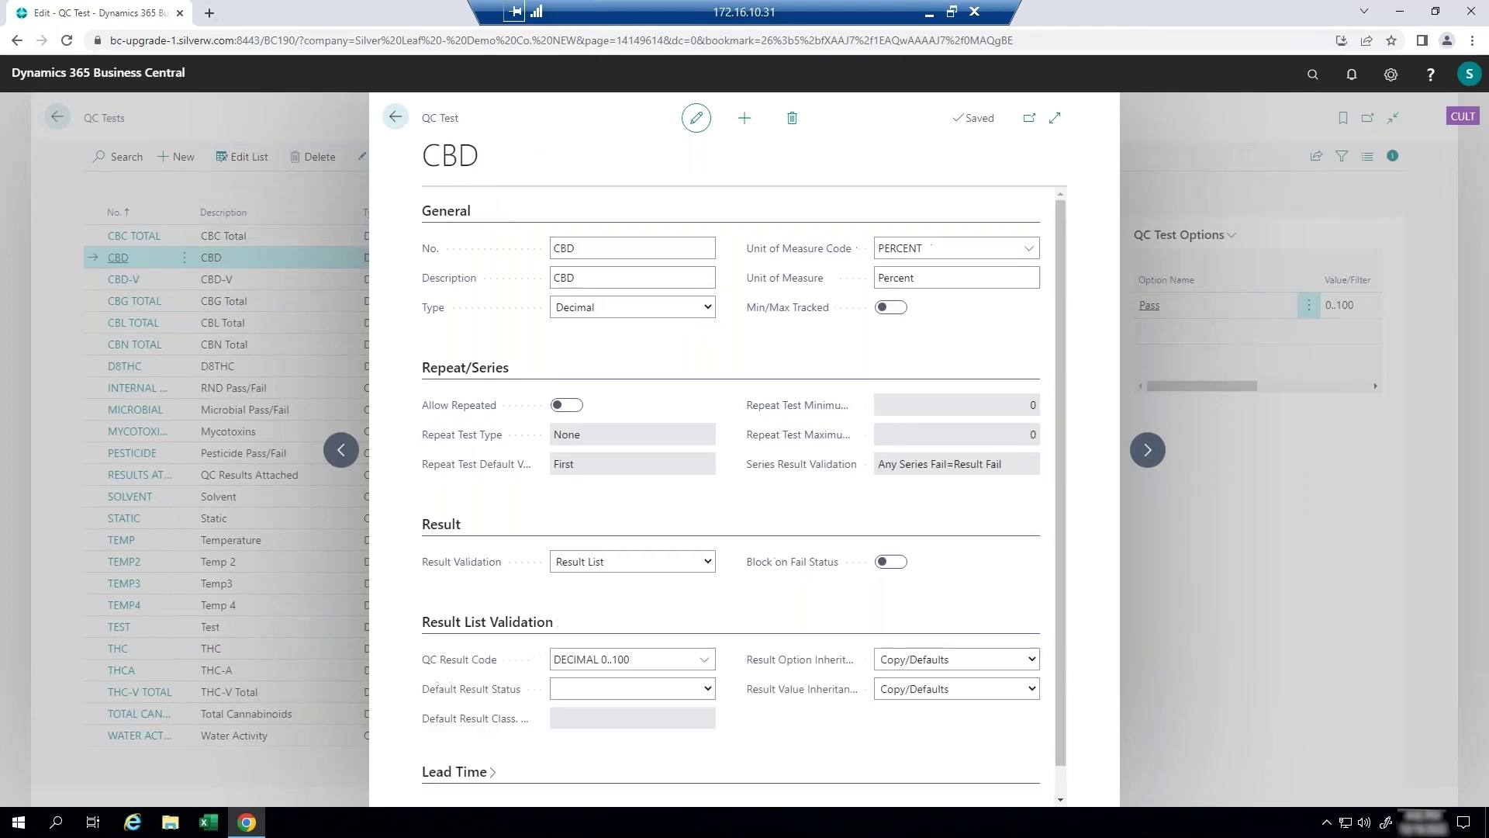
scroll(458, 788, "down", 1)
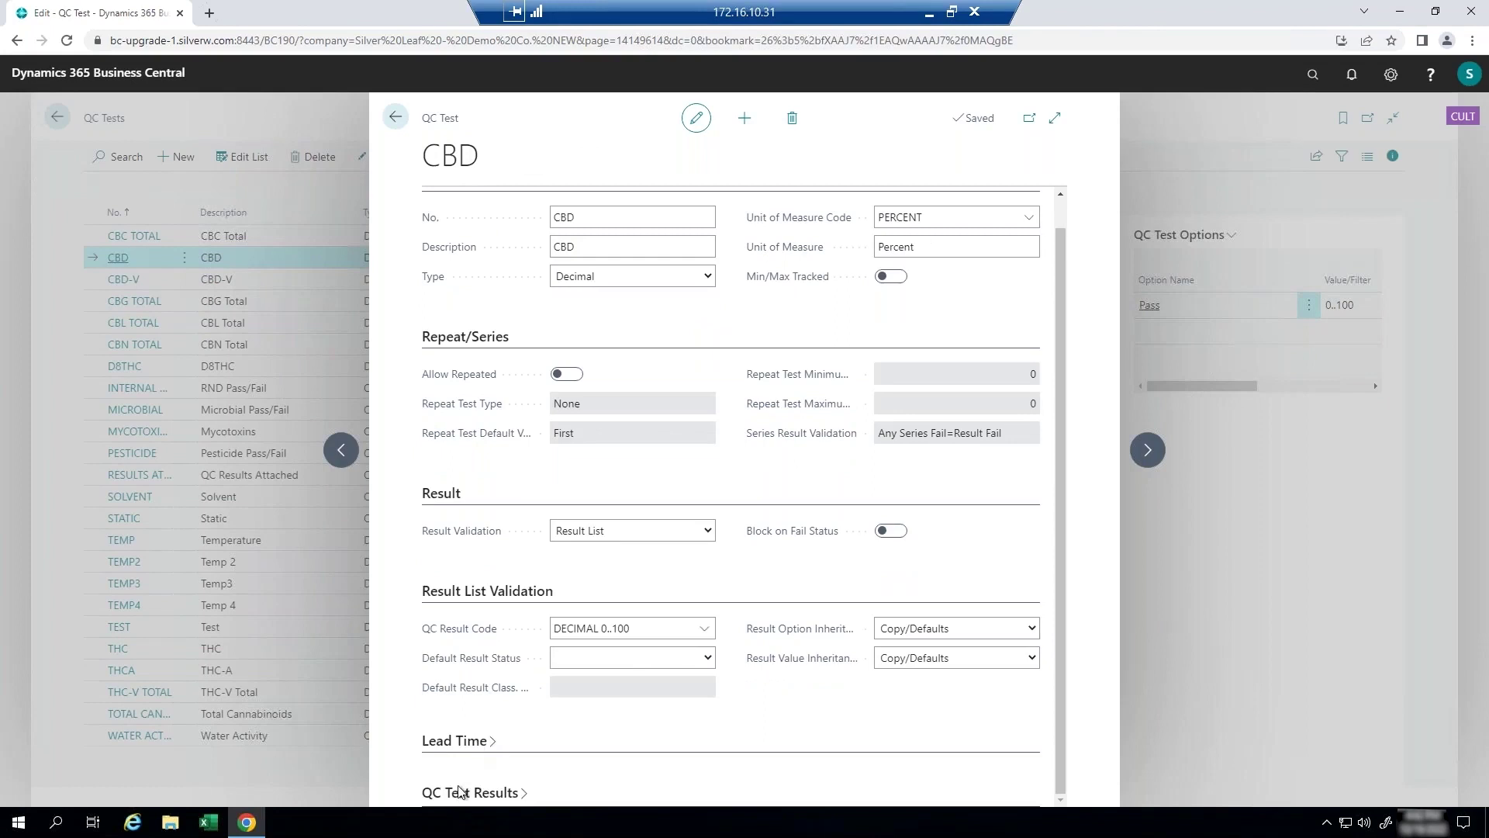
left_click(466, 792)
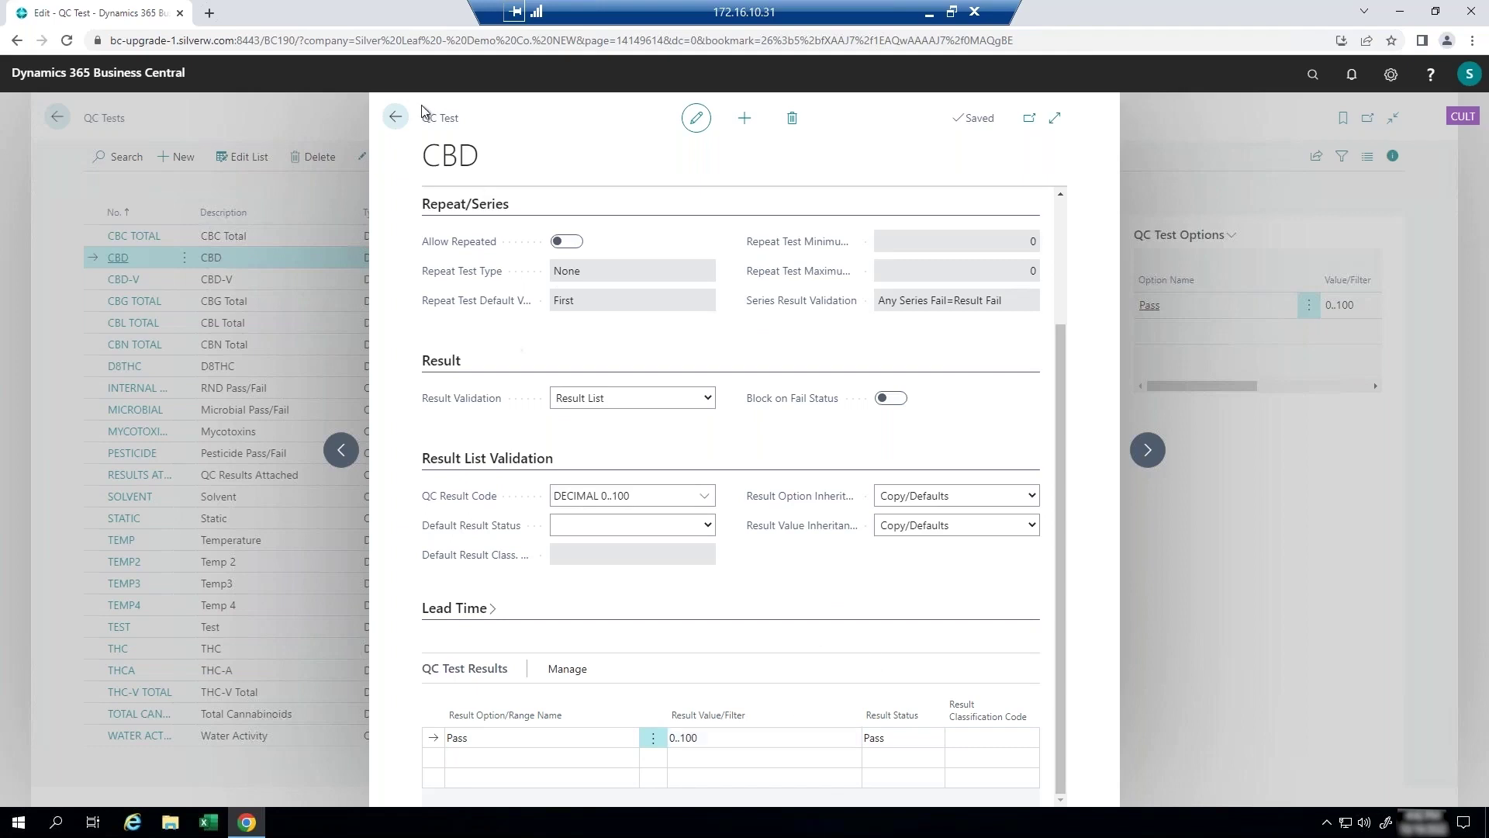
left_click(396, 117)
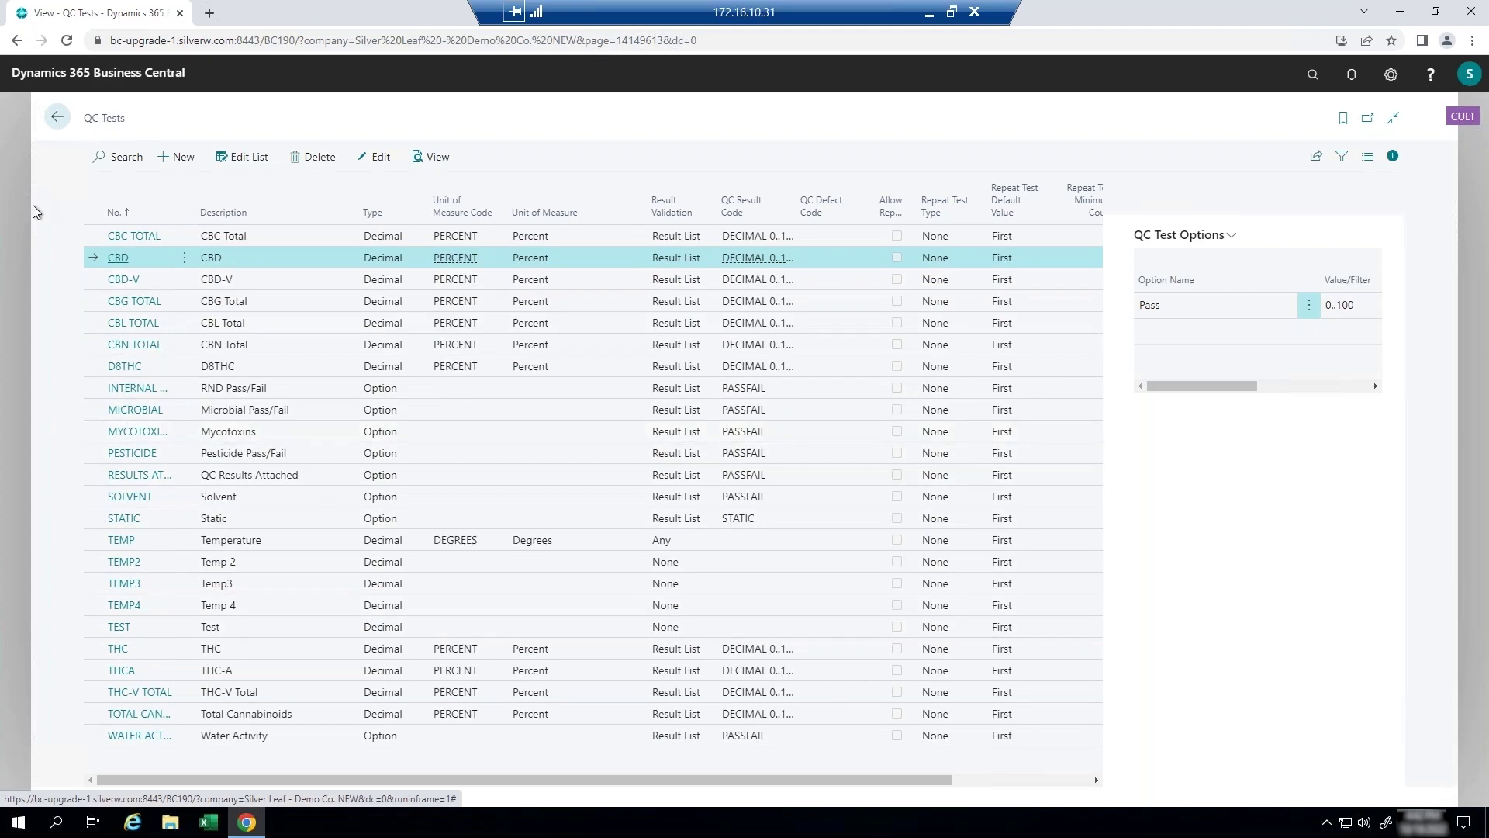
left_click(57, 117)
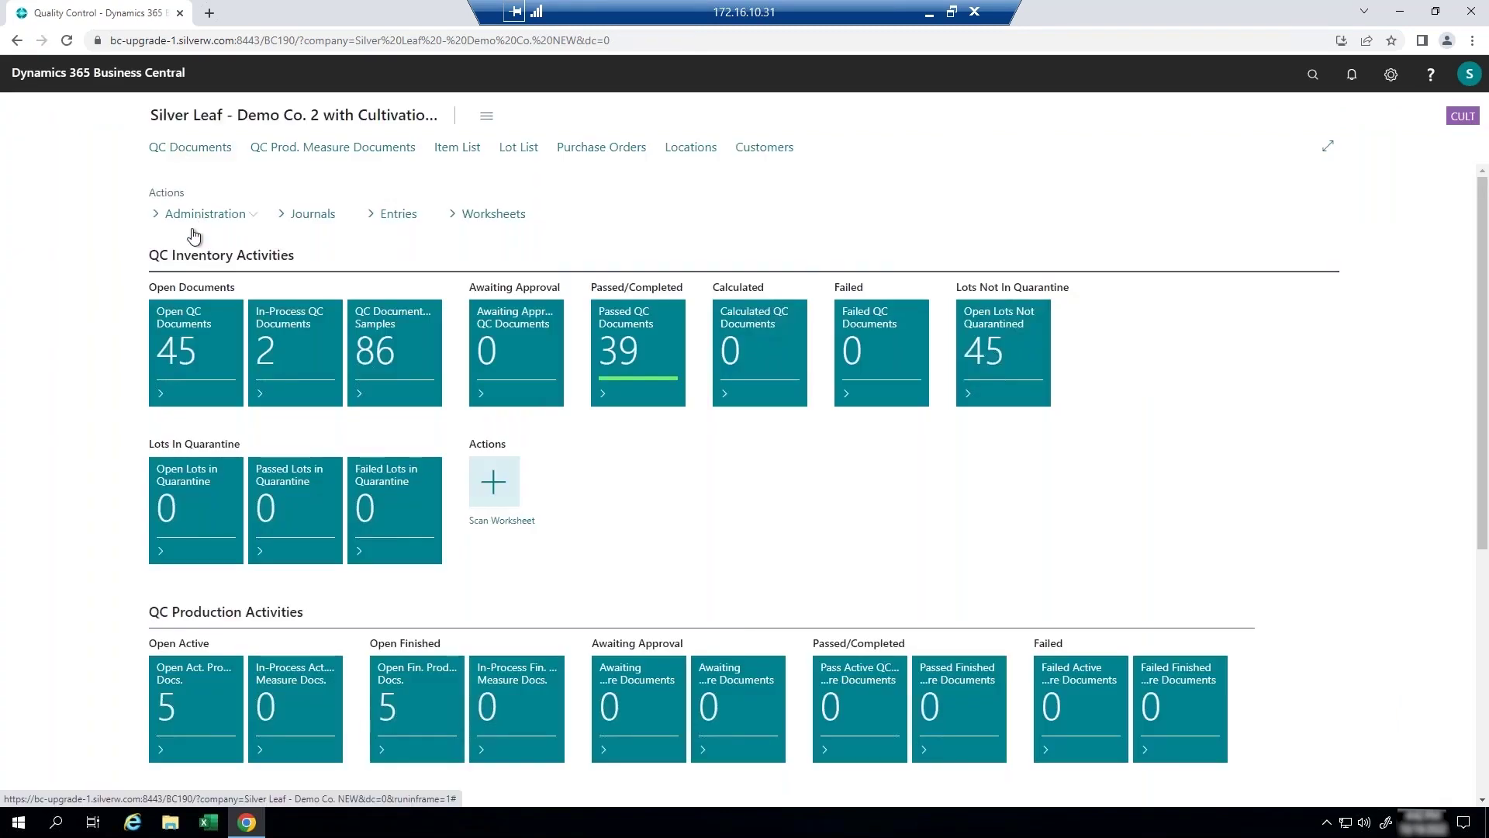
left_click(203, 216)
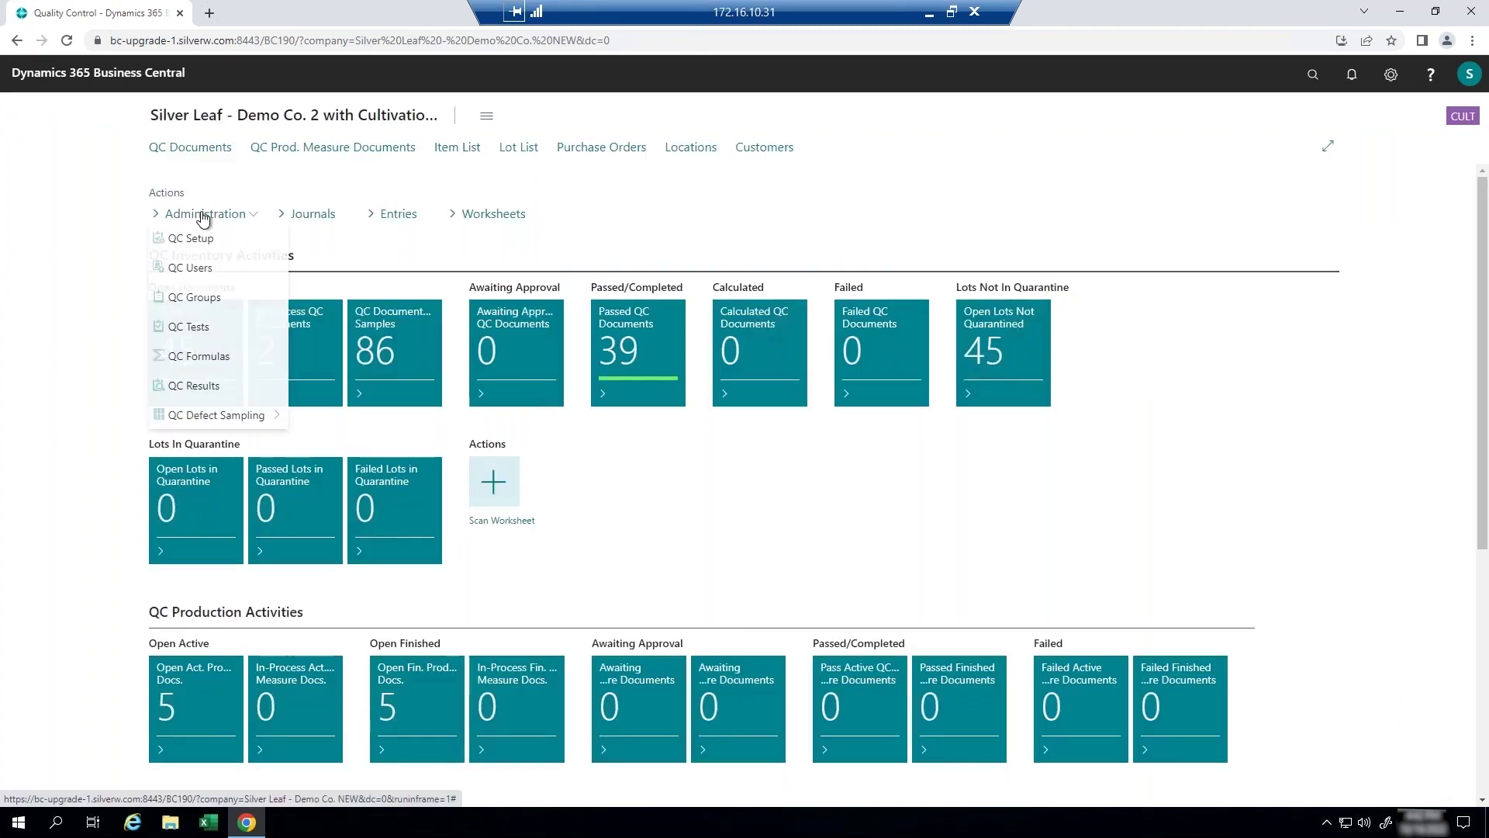
left_click(193, 332)
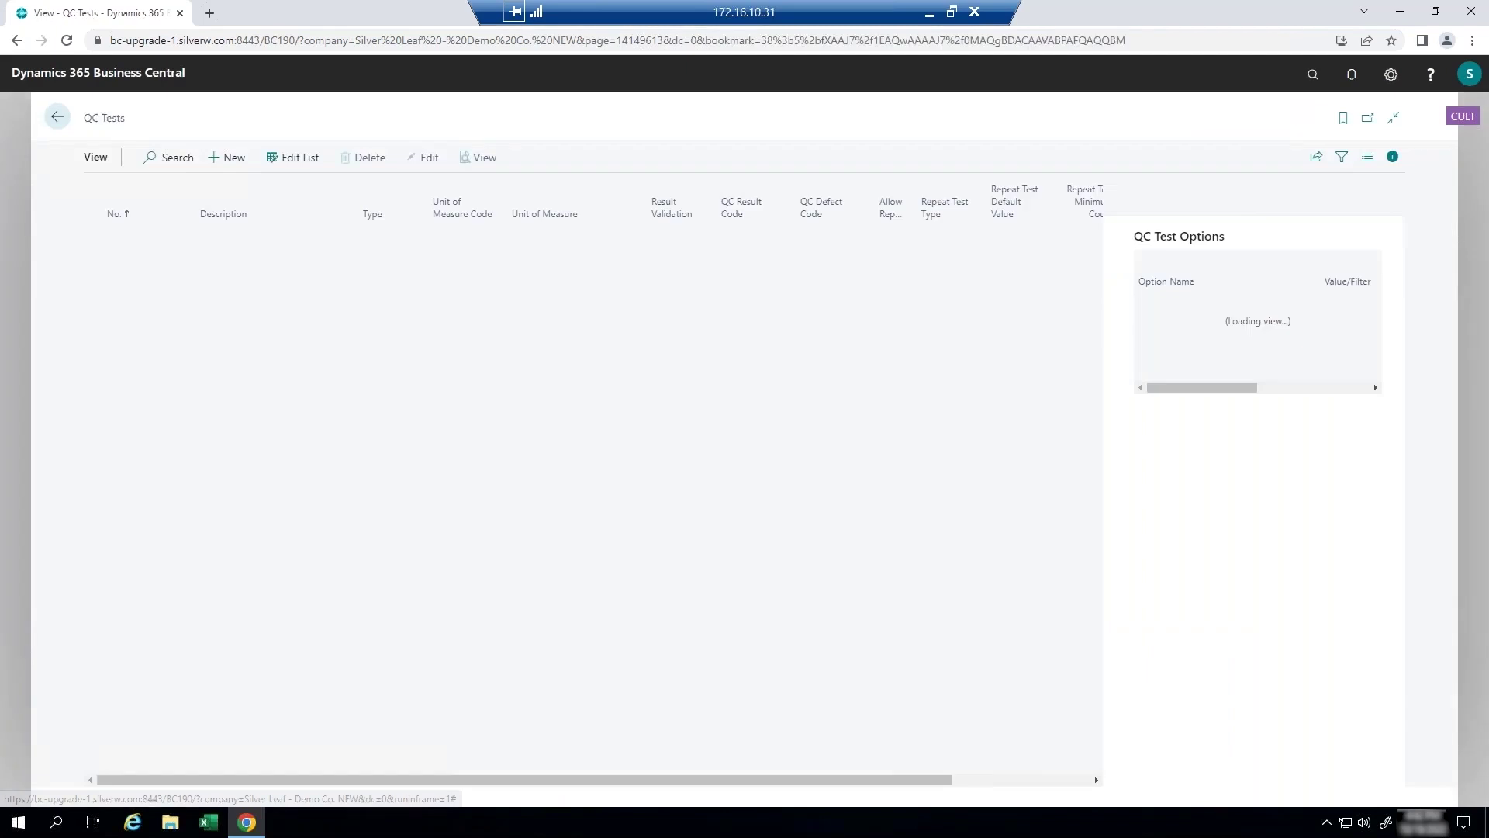
left_click(56, 117)
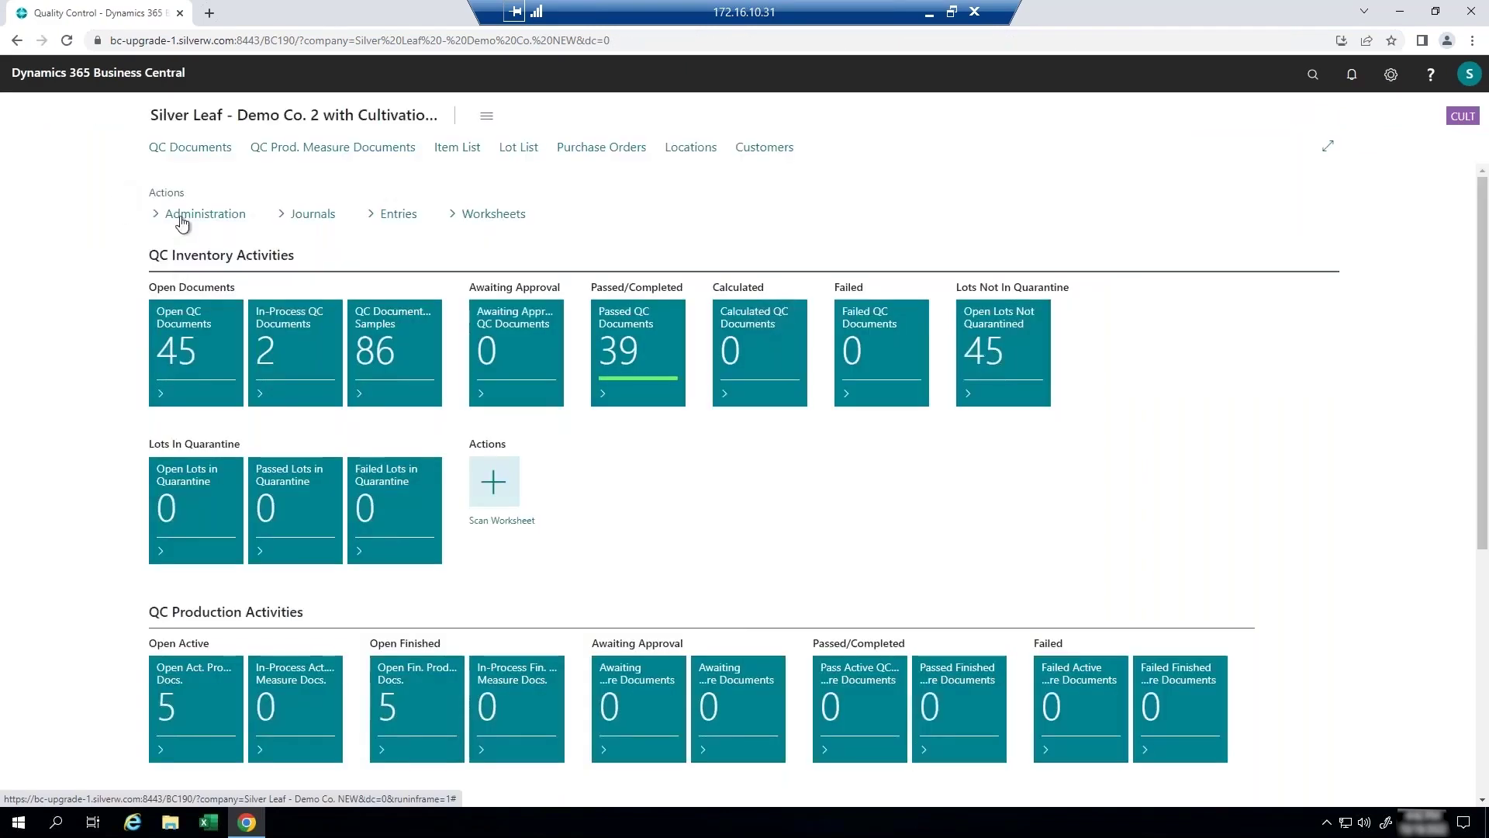
Open the STAND FLOWER TRIM group from the QC Groups list and look over its sampling settings and QC tests
left_click(180, 217)
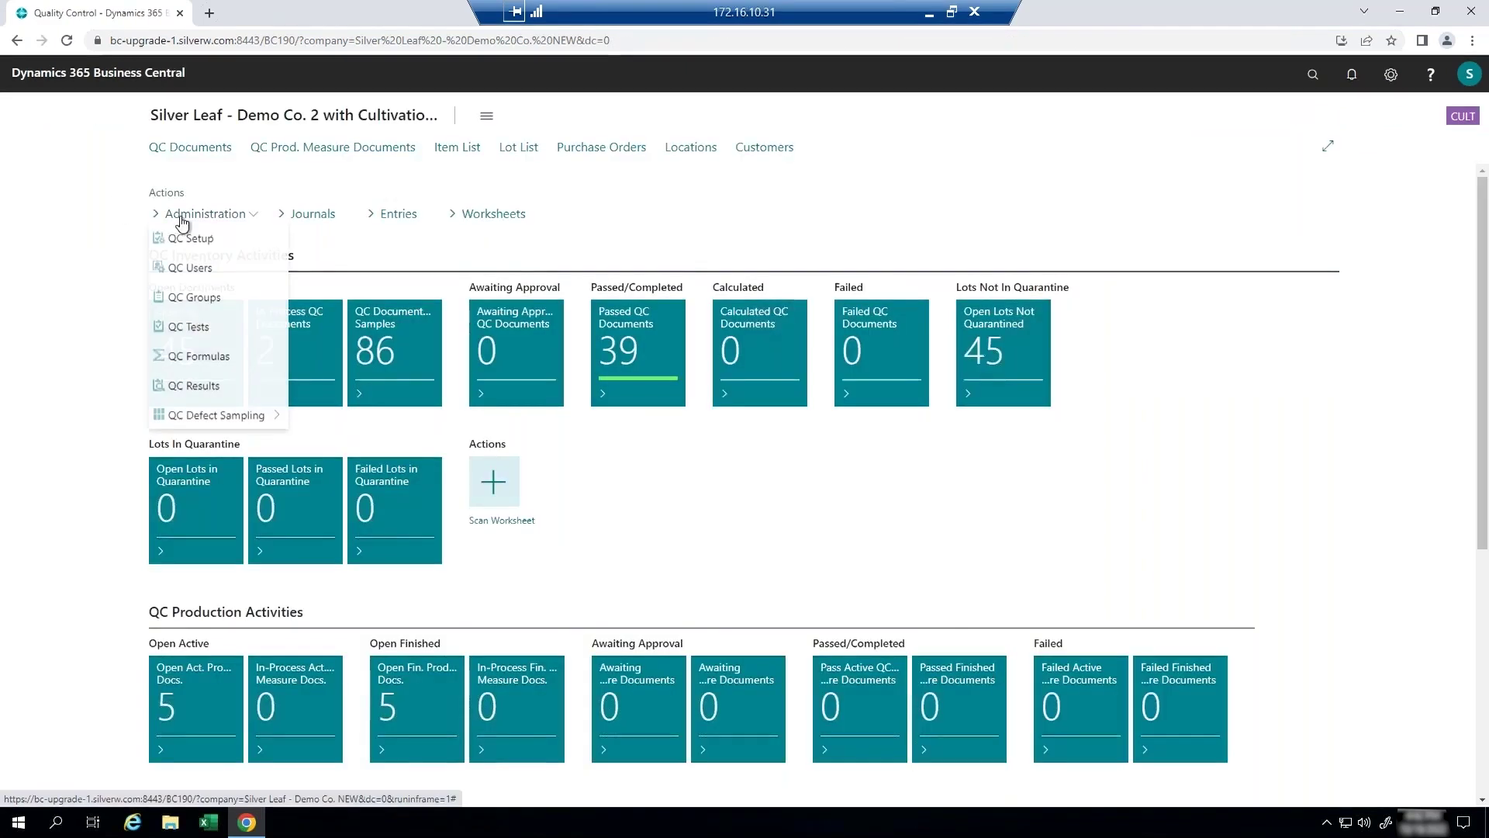
left_click(178, 298)
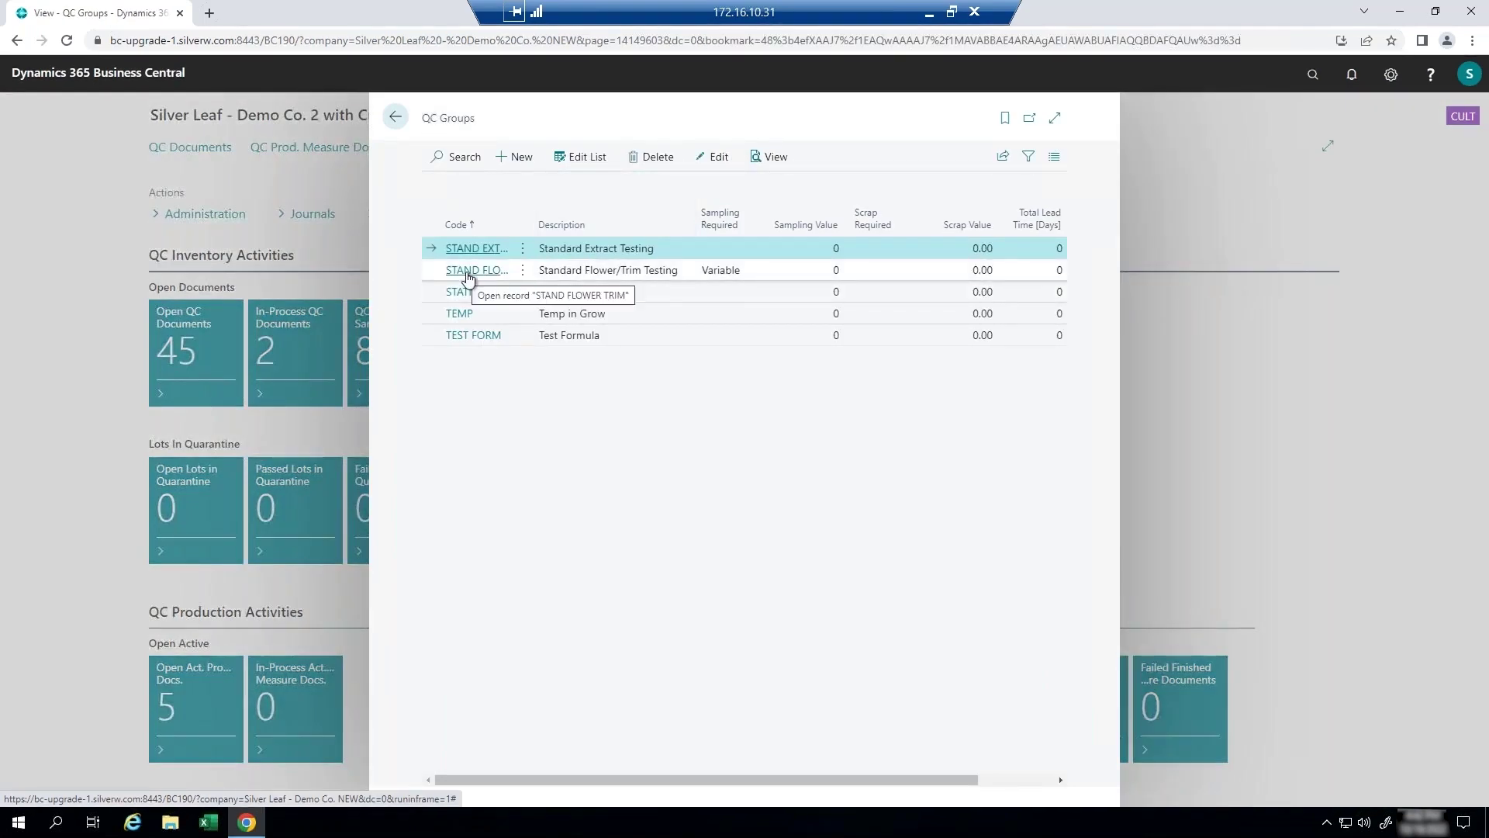
left_click(468, 276)
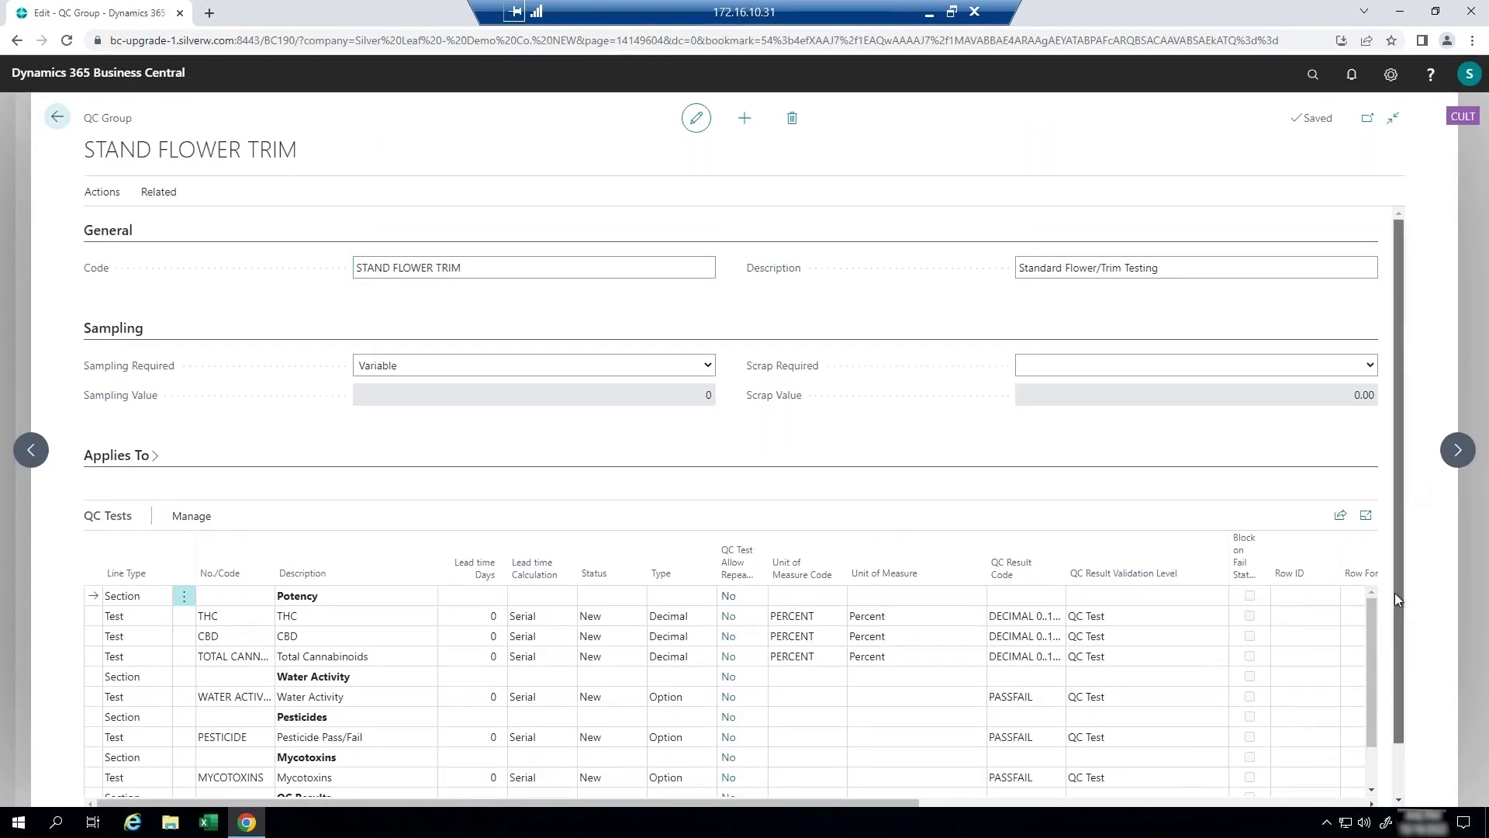
scroll(1394, 592, "down", 1)
scroll(946, 590, "down", 1)
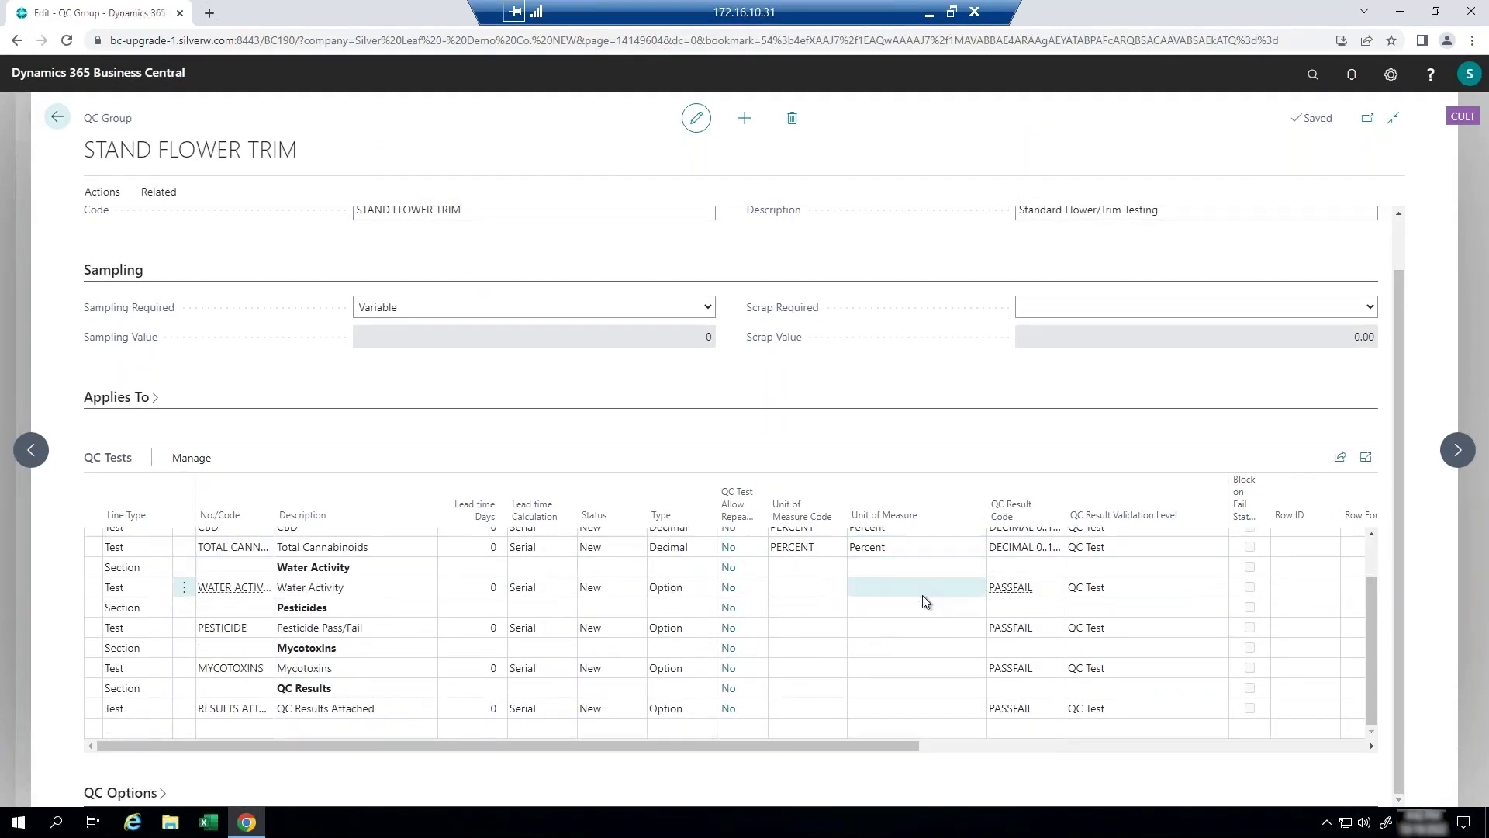
scroll(442, 644, "up", 2)
scroll(333, 561, "up", 1)
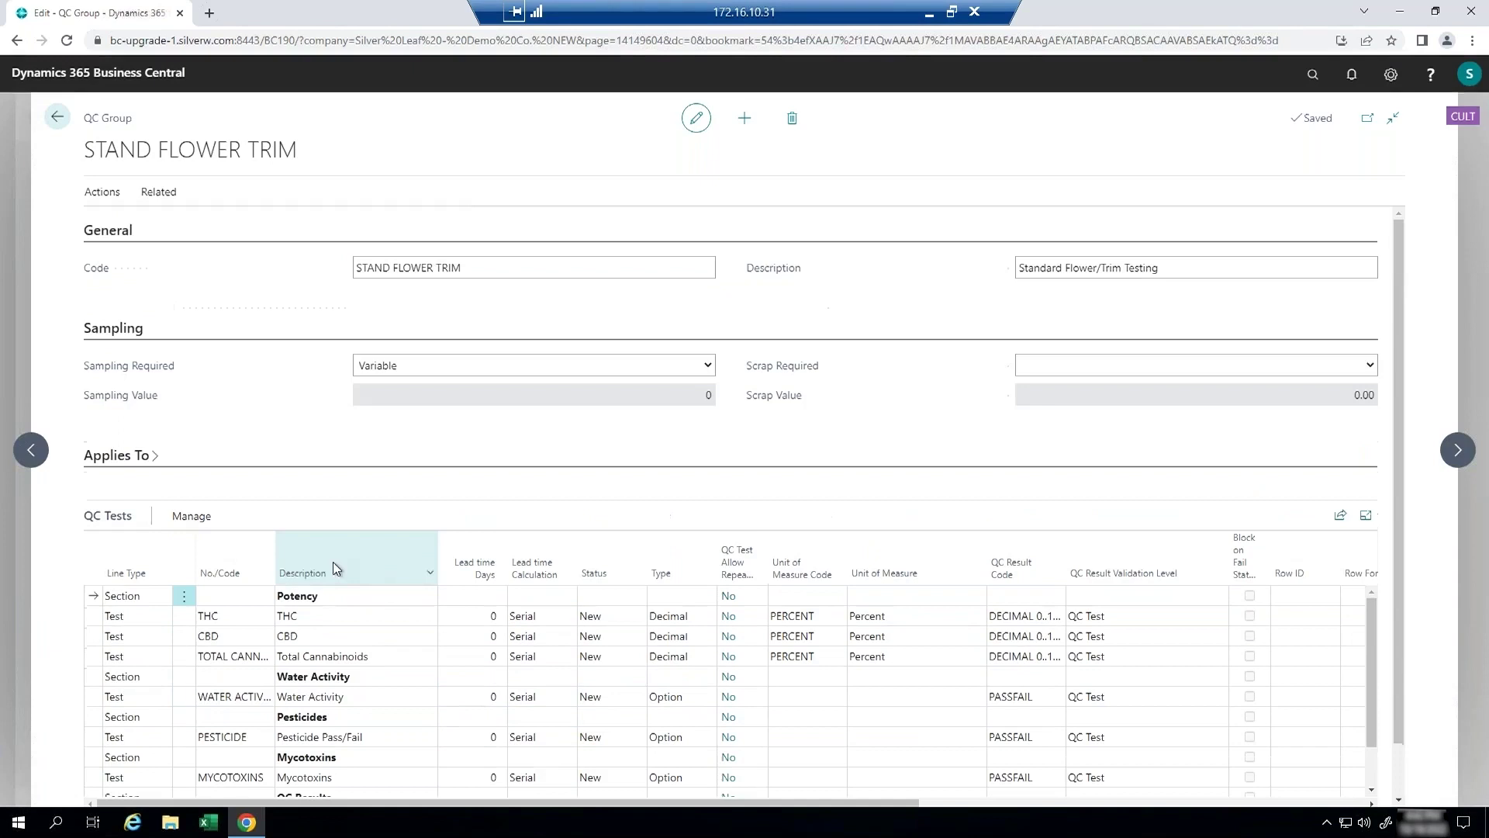
Examine the group's QC test lines from Potency through Water Activity, Pesticides and Mycotoxins to QC Results
left_click(310, 631)
scroll(310, 632, "down", 1)
left_click(310, 628)
left_click(308, 611)
scroll(309, 613, "up", 1)
scroll(304, 650, "down", 1)
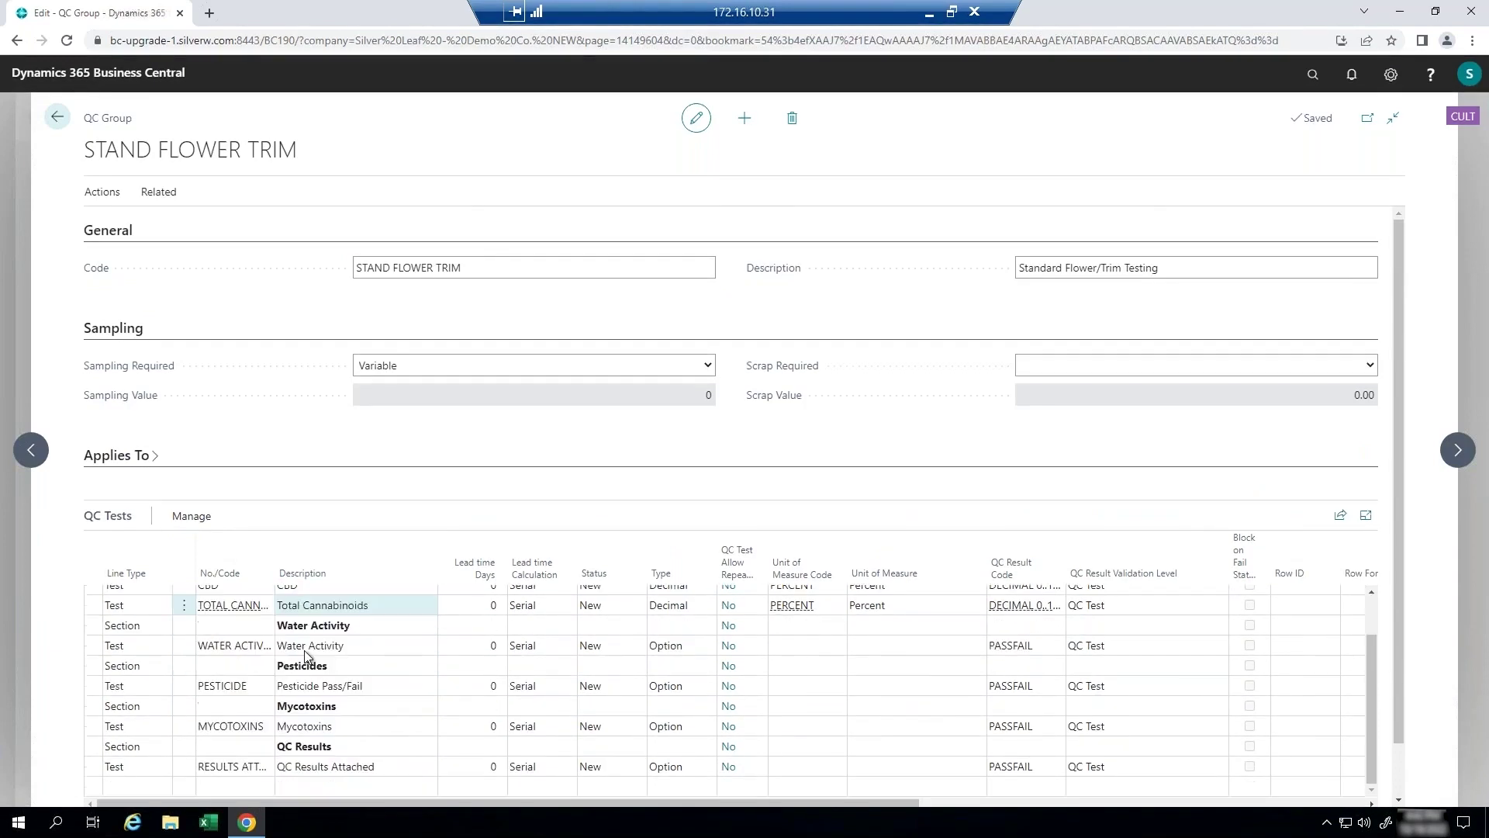
scroll(304, 650, "down", 1)
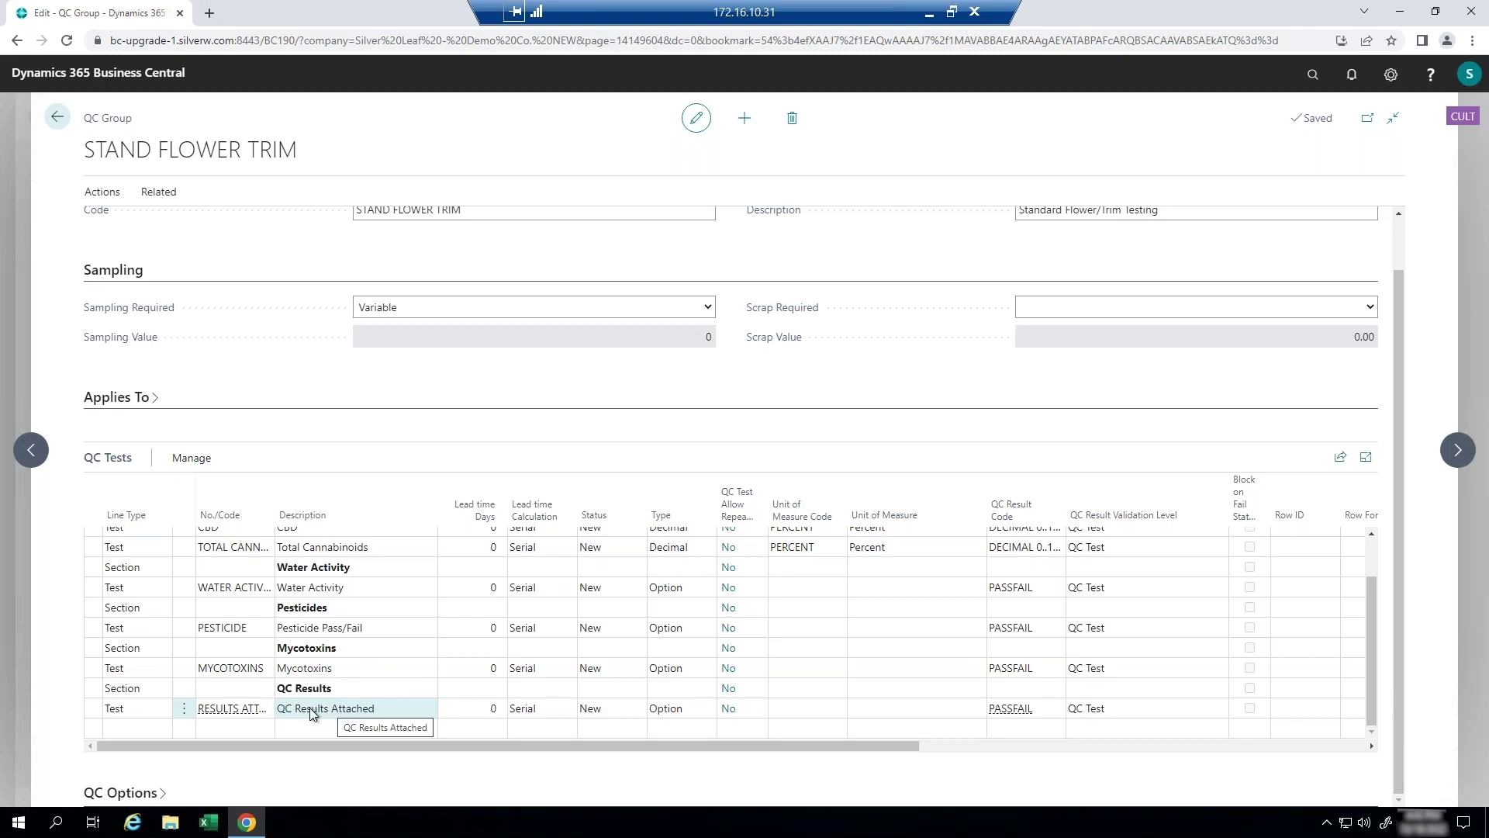
Review the fields of the QC Results Attached test line, then close the QC group and return to the role center
left_click(124, 707)
key("Tab")
key("Tab")
key("Tab")
key("Tab")
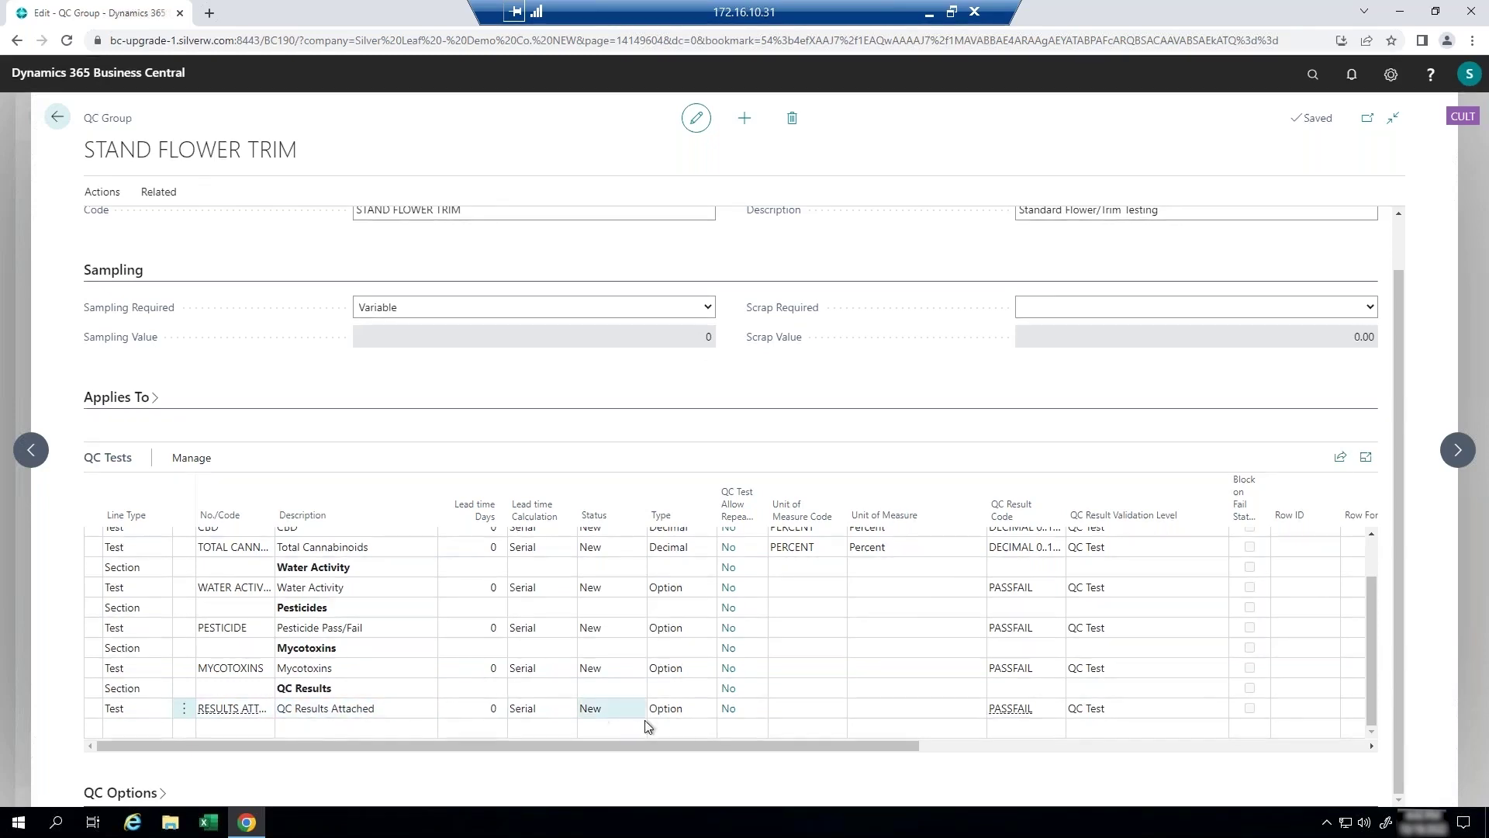
left_click(890, 704)
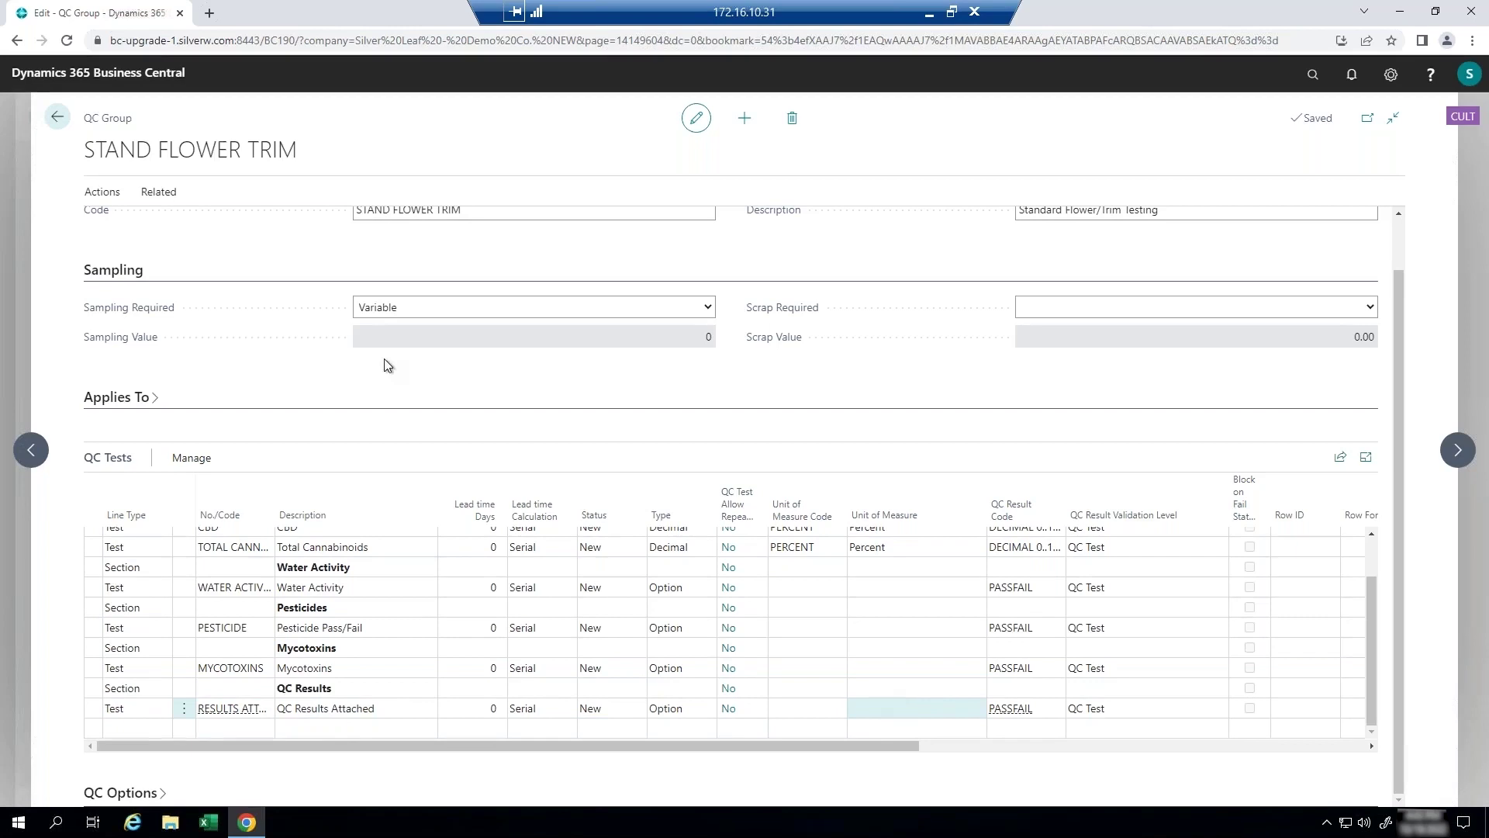
left_click(57, 119)
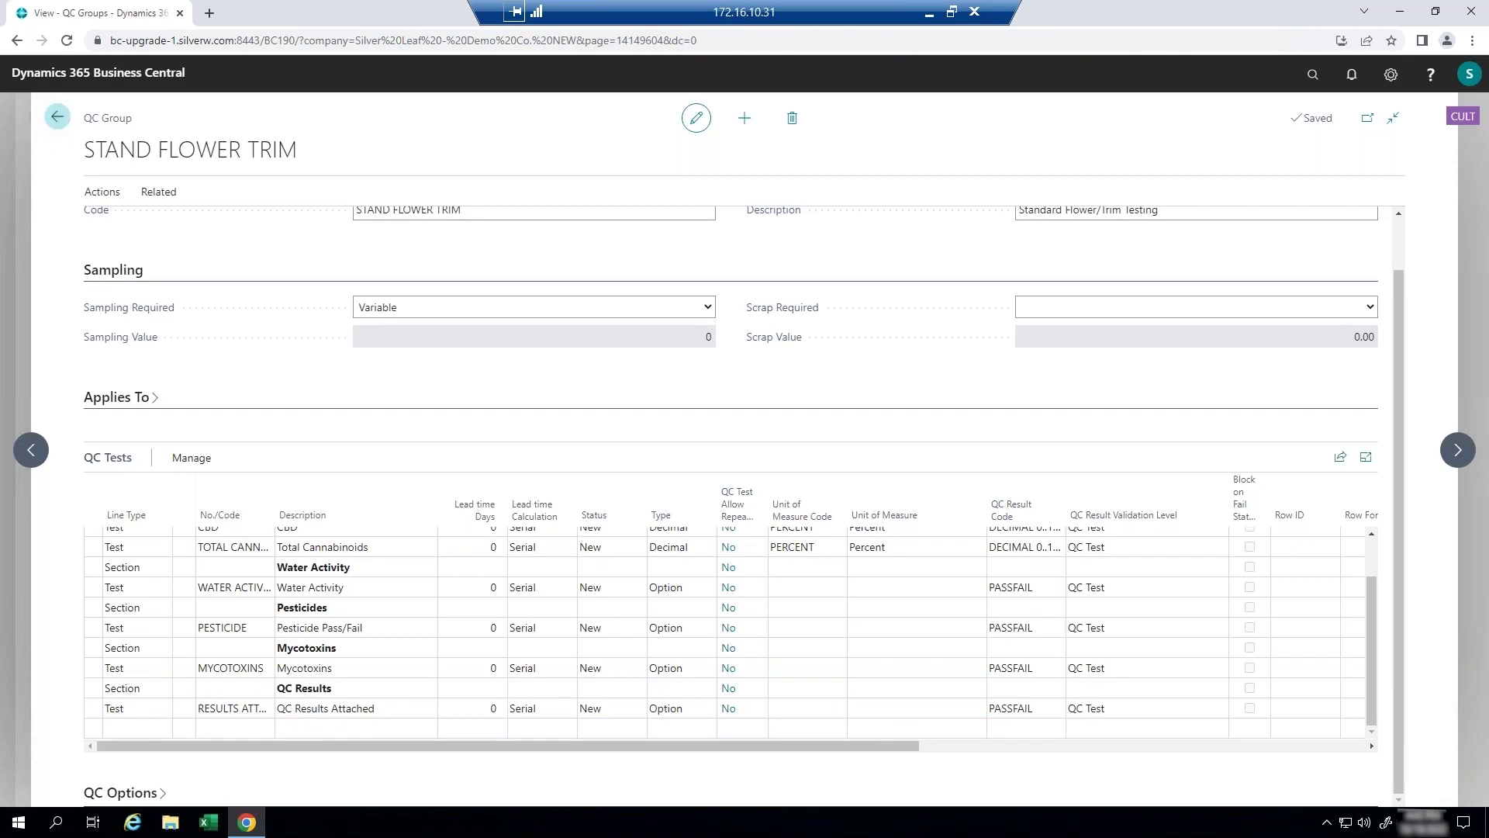
left_click(401, 123)
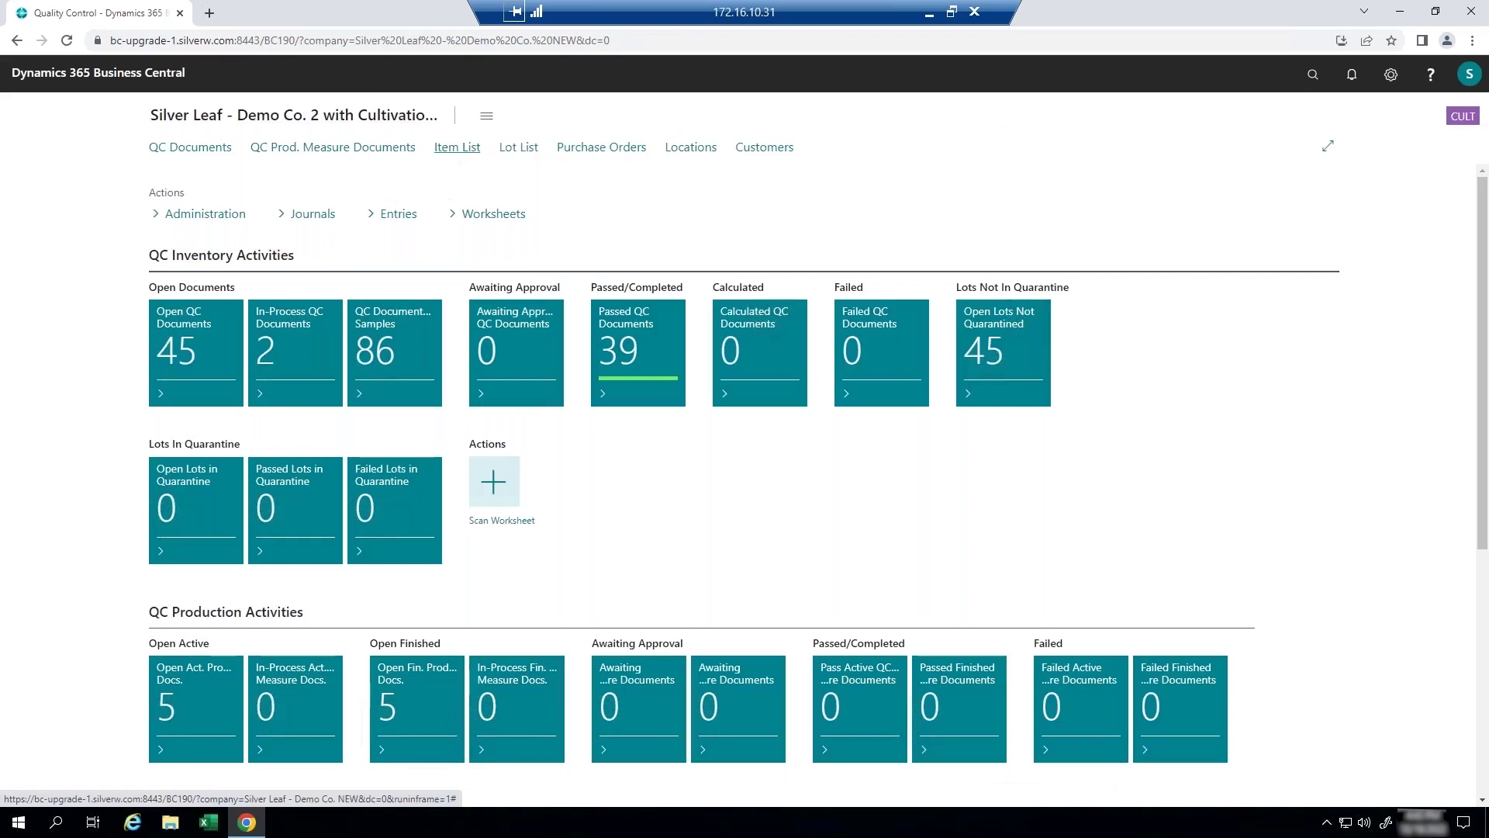
Open the item card of RAW00002, Bulk Trim (Purchased), from the Item List and view its QC Groups section
left_click(456, 147)
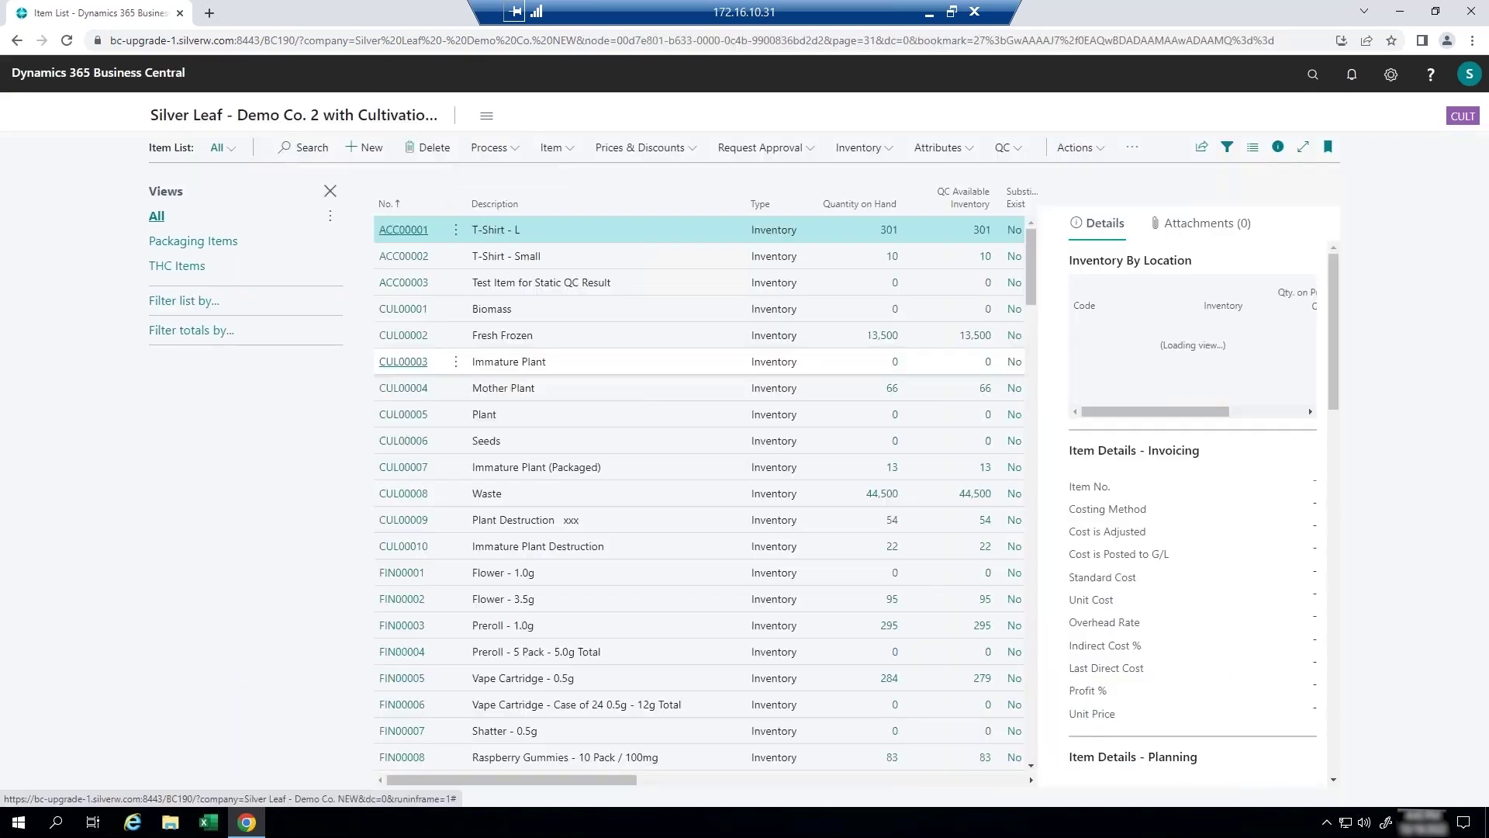
scroll(412, 394, "down", 3)
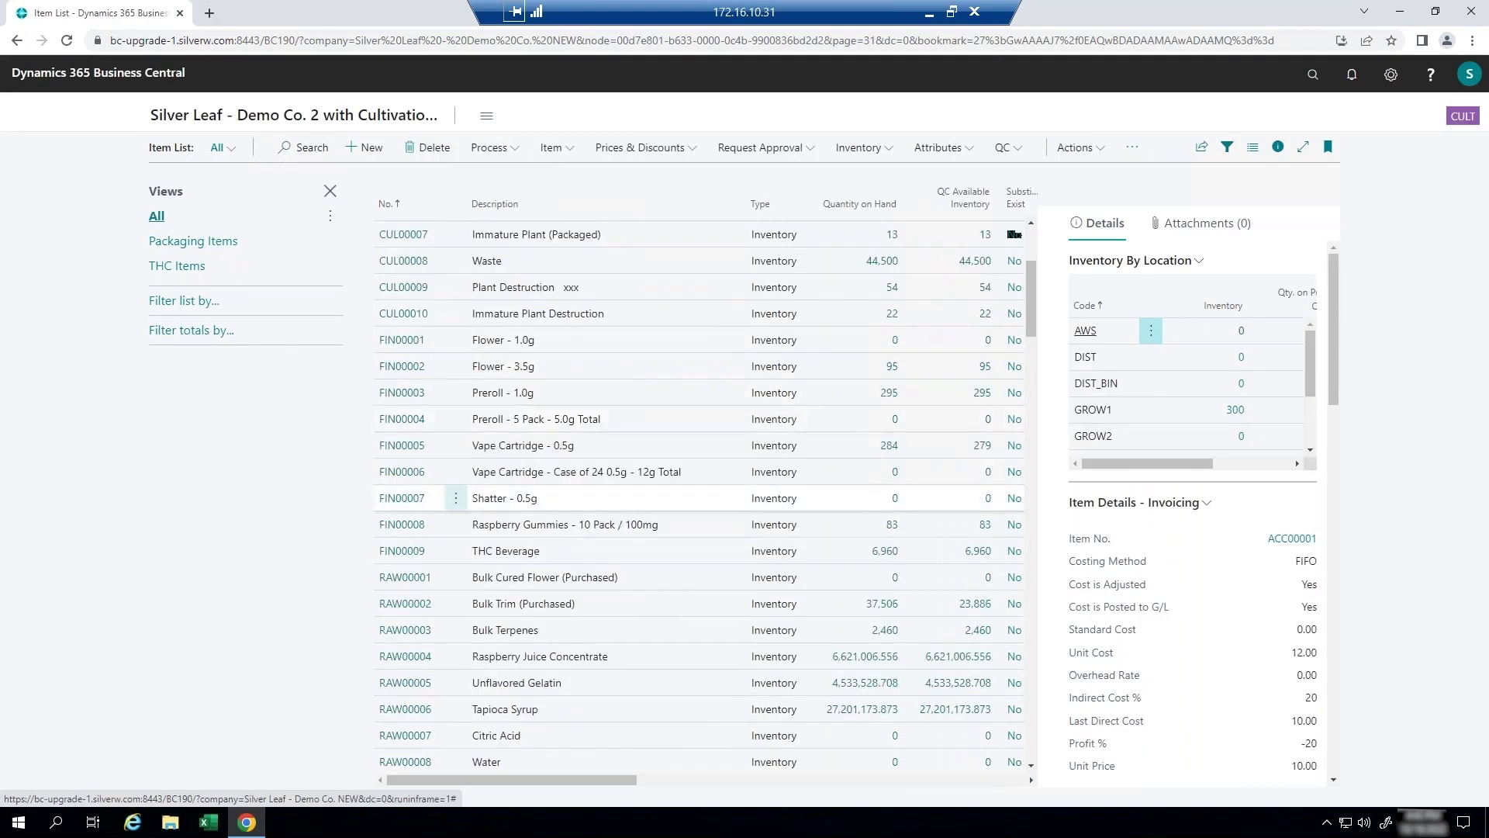
left_click(405, 608)
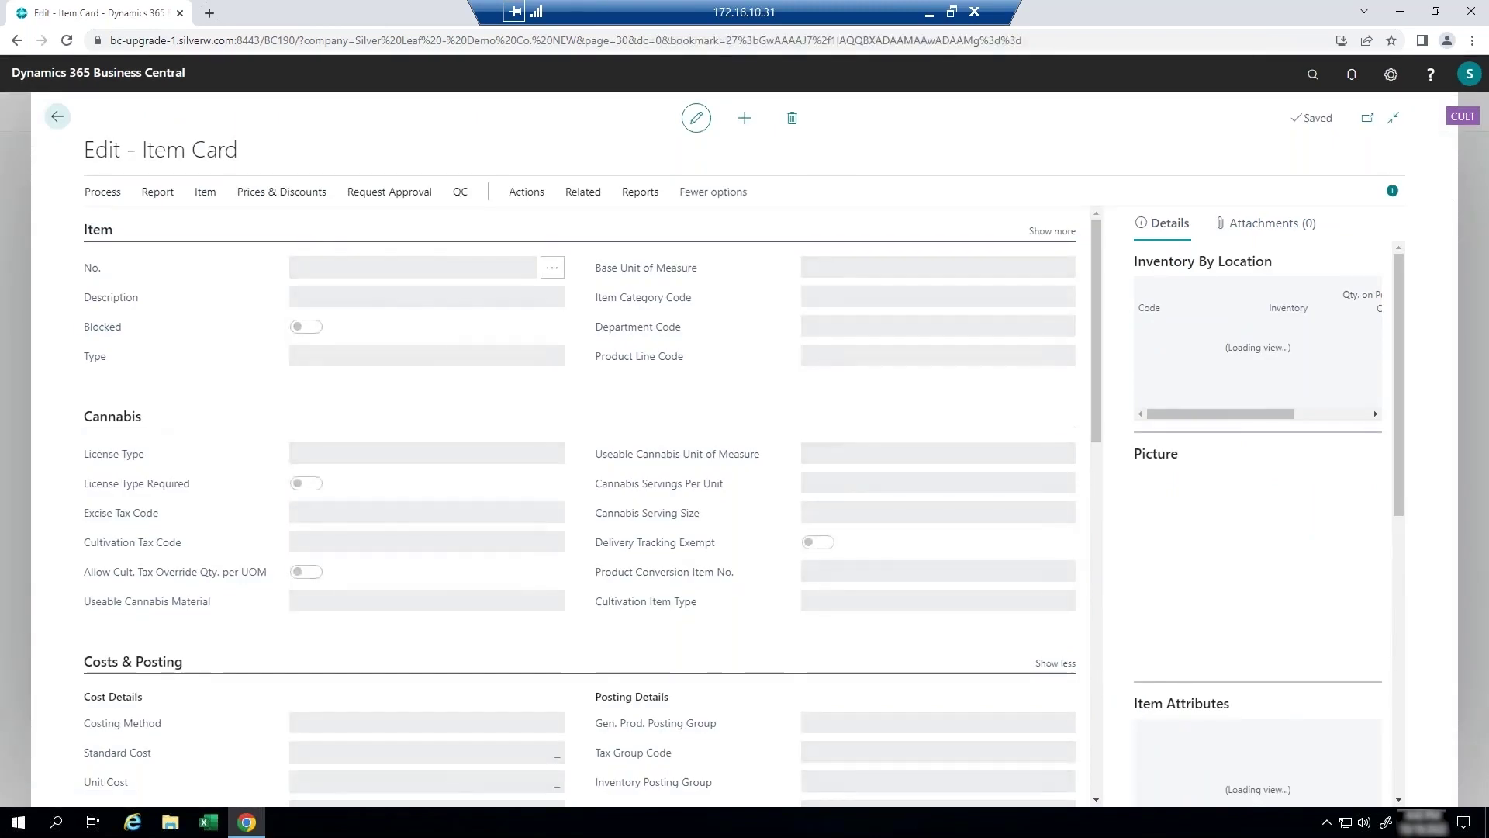
scroll(413, 592, "down", 3)
scroll(412, 592, "down", 15)
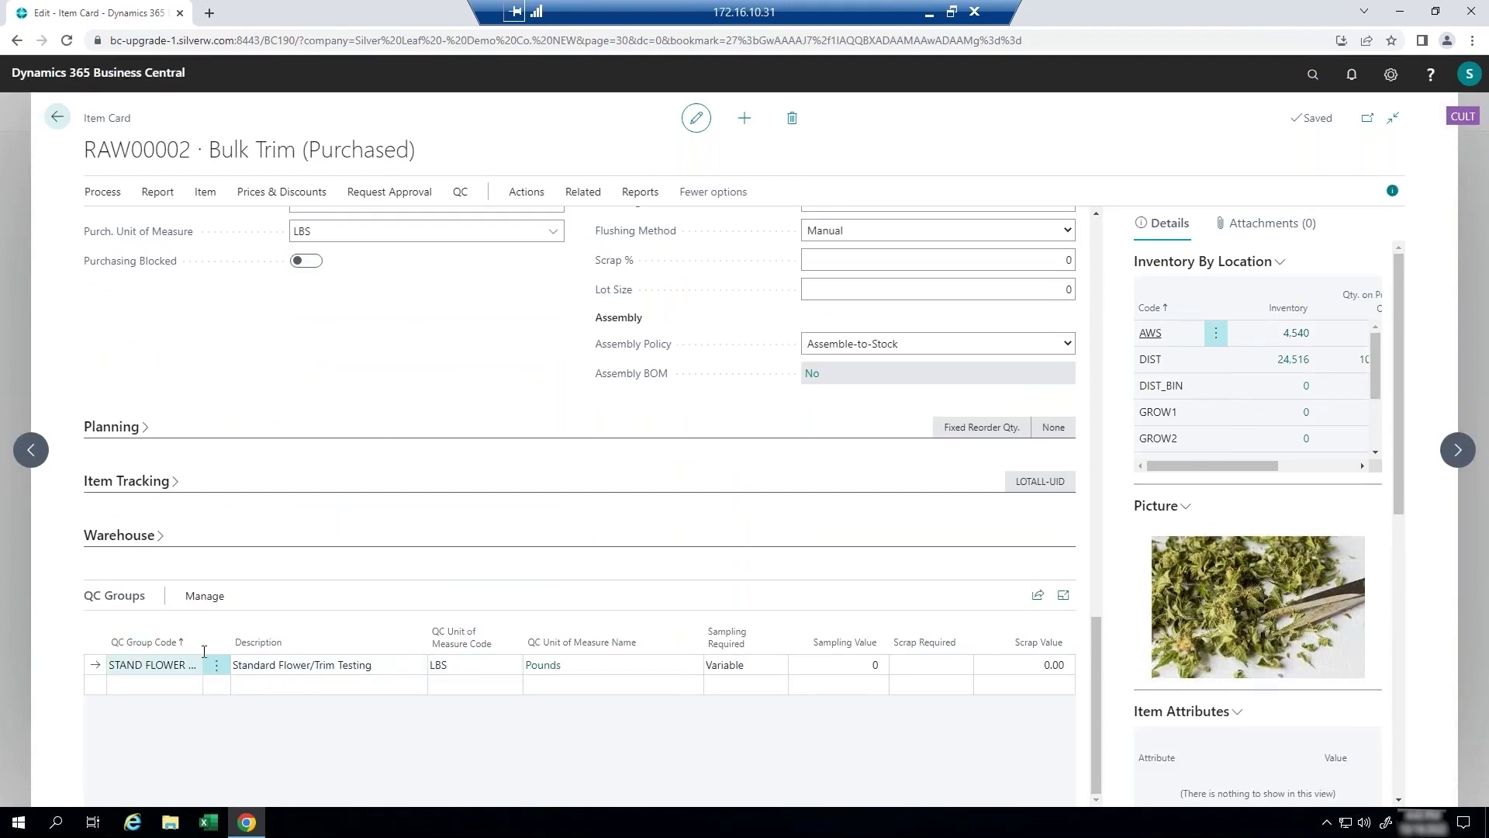
View the item-specific STAND FLOWER TRIM group details and the THC test's result options, then return to the item list
left_click(201, 597)
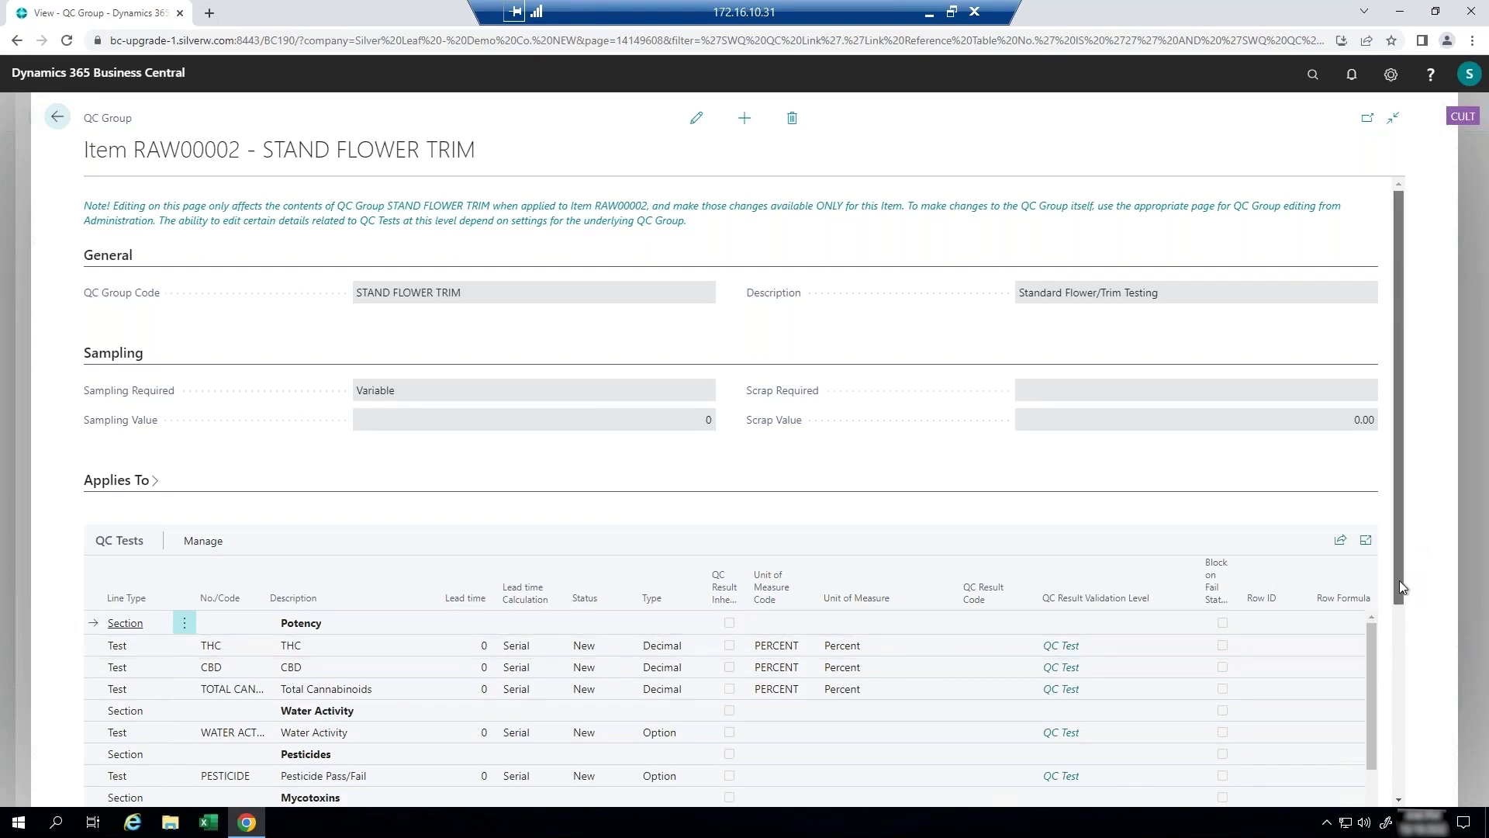
scroll(1402, 647, "down", 4)
left_click(400, 355)
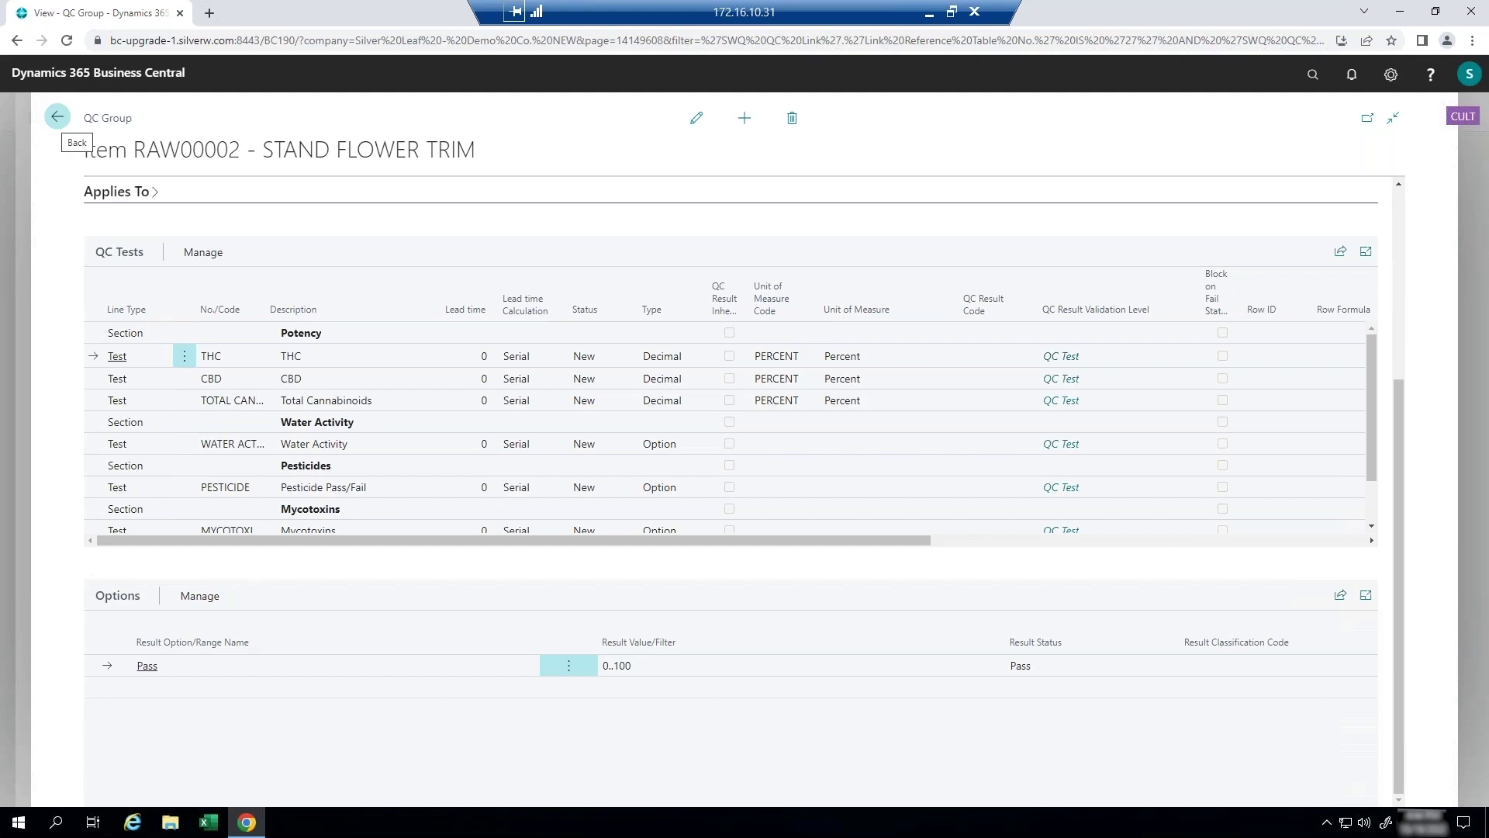
left_click(56, 116)
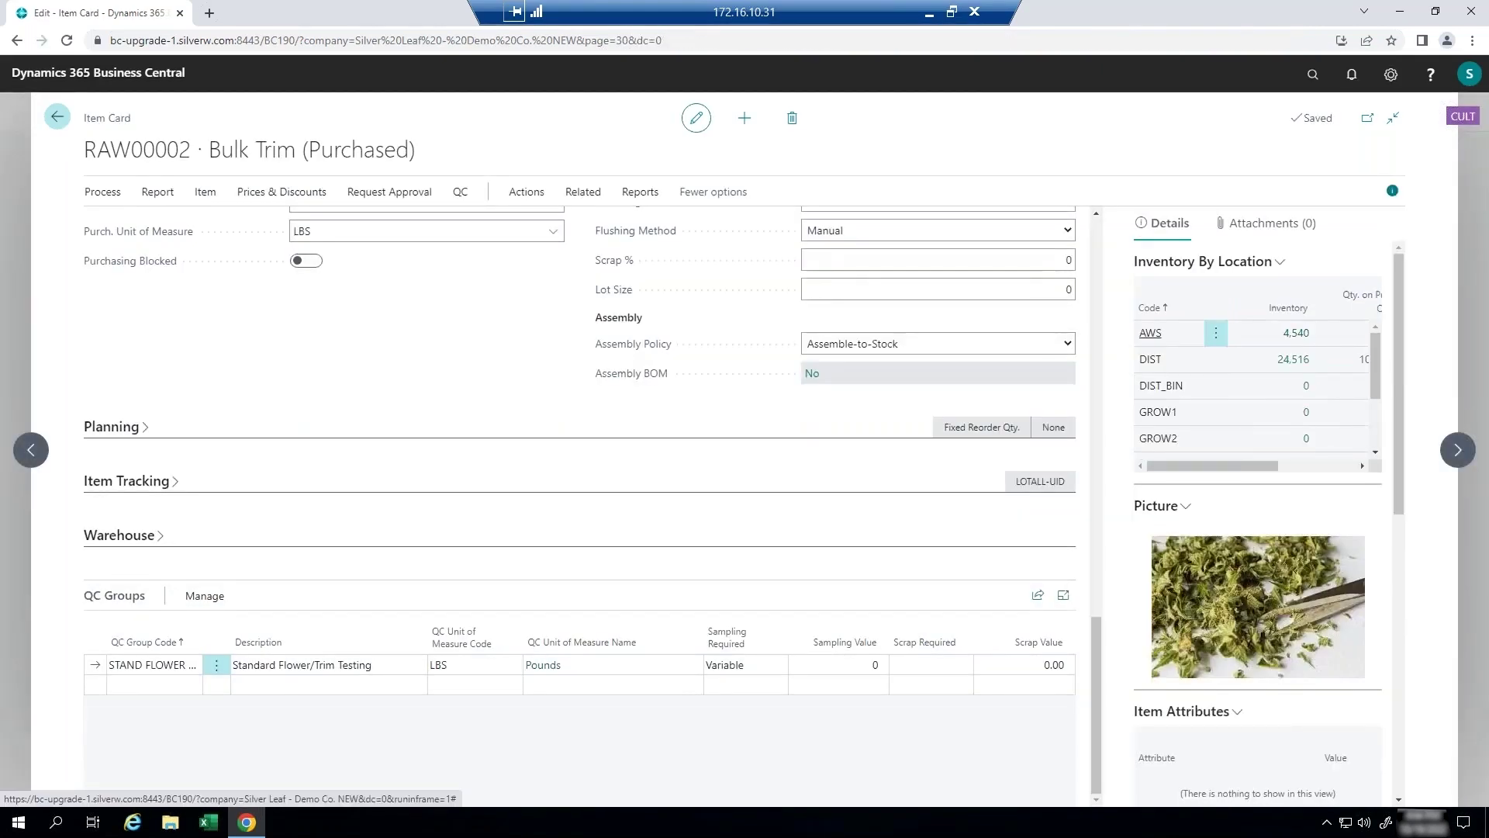
left_click(56, 116)
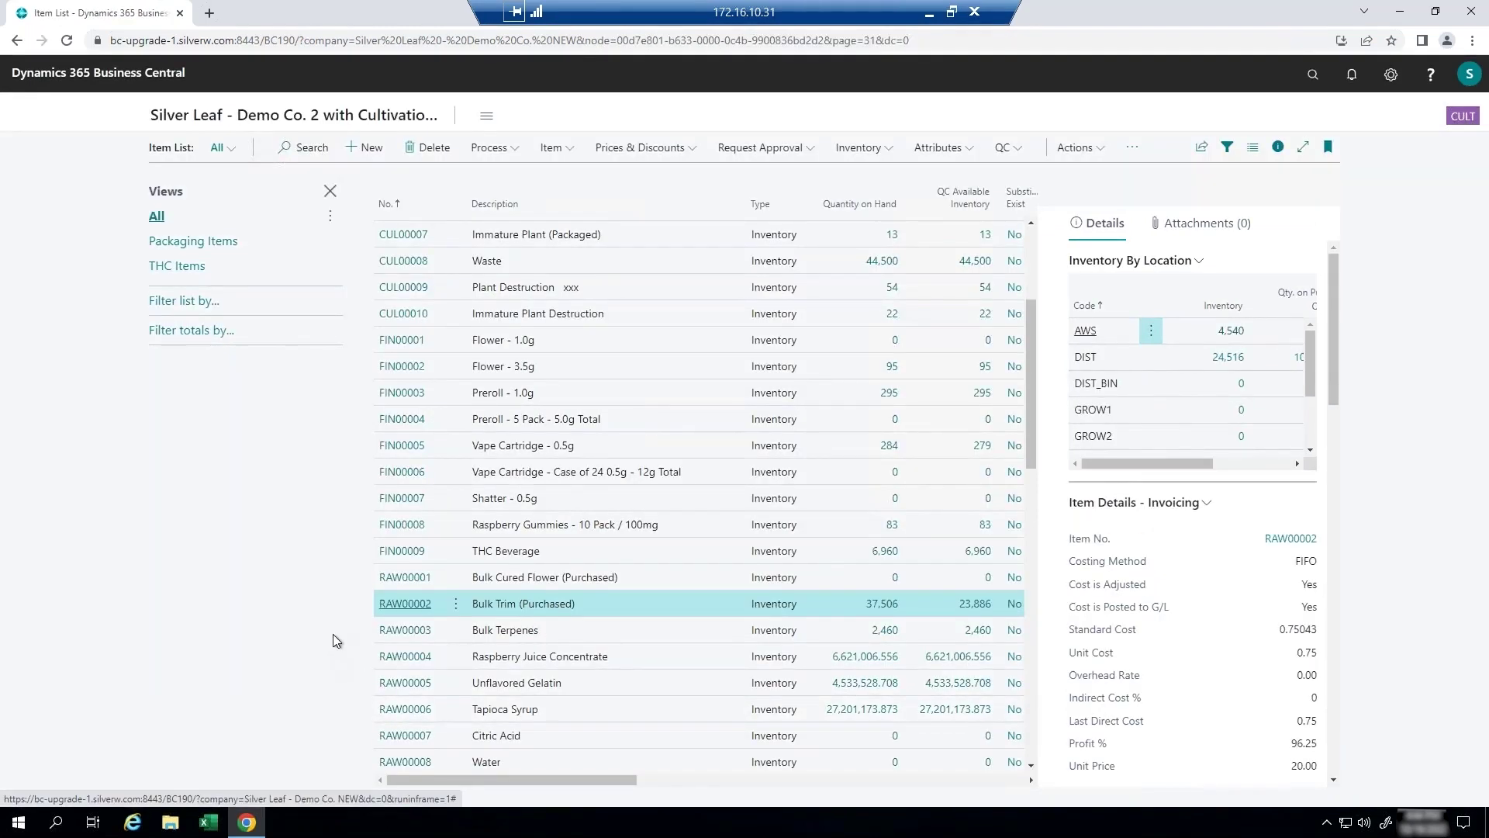
Open the item card of FIN00005, Vape Cartridge - 0.5g, and view its QC Groups section
left_click(403, 445)
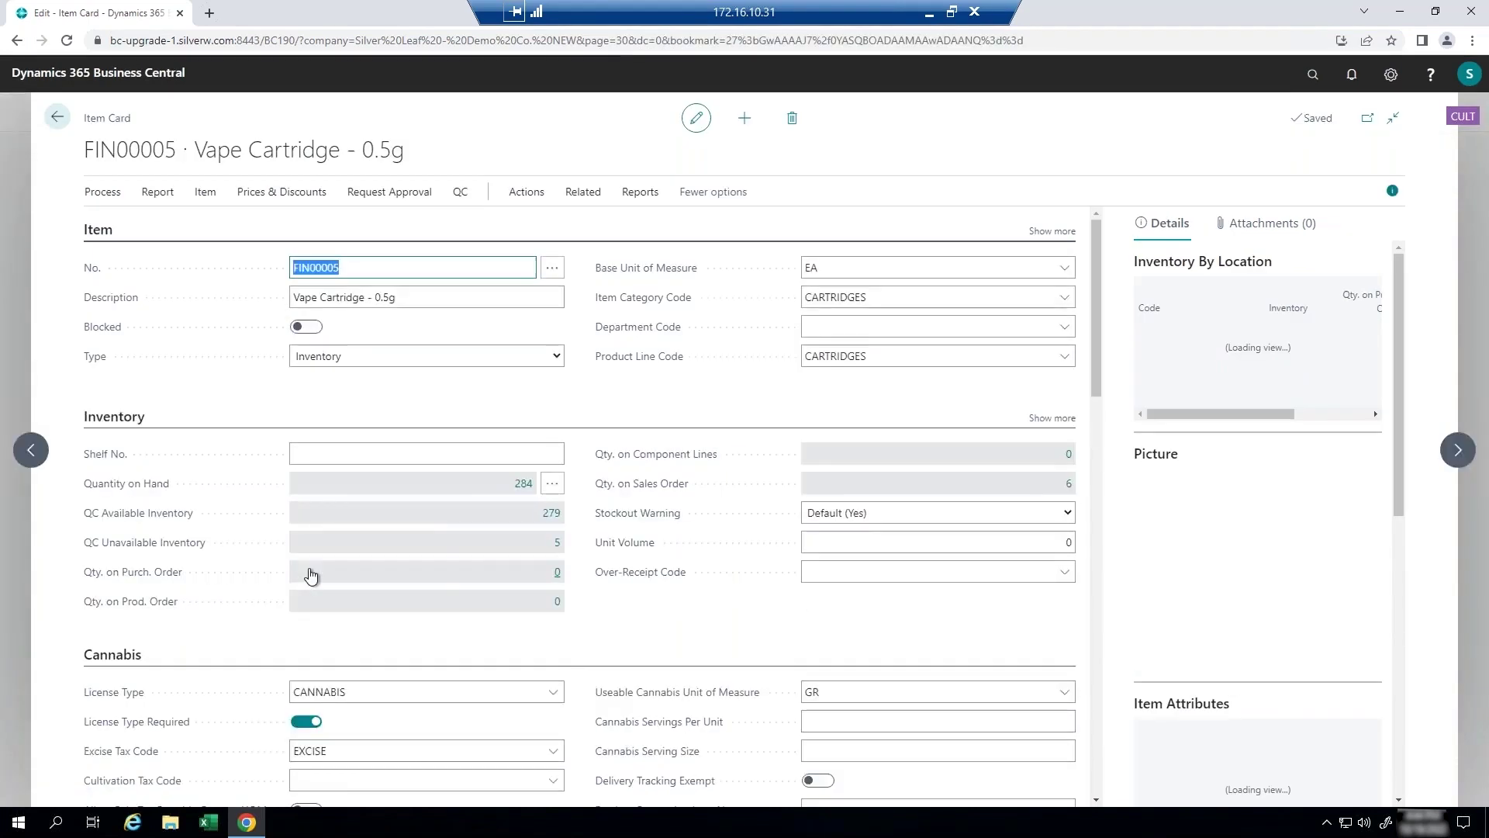
scroll(311, 574, "down", 4)
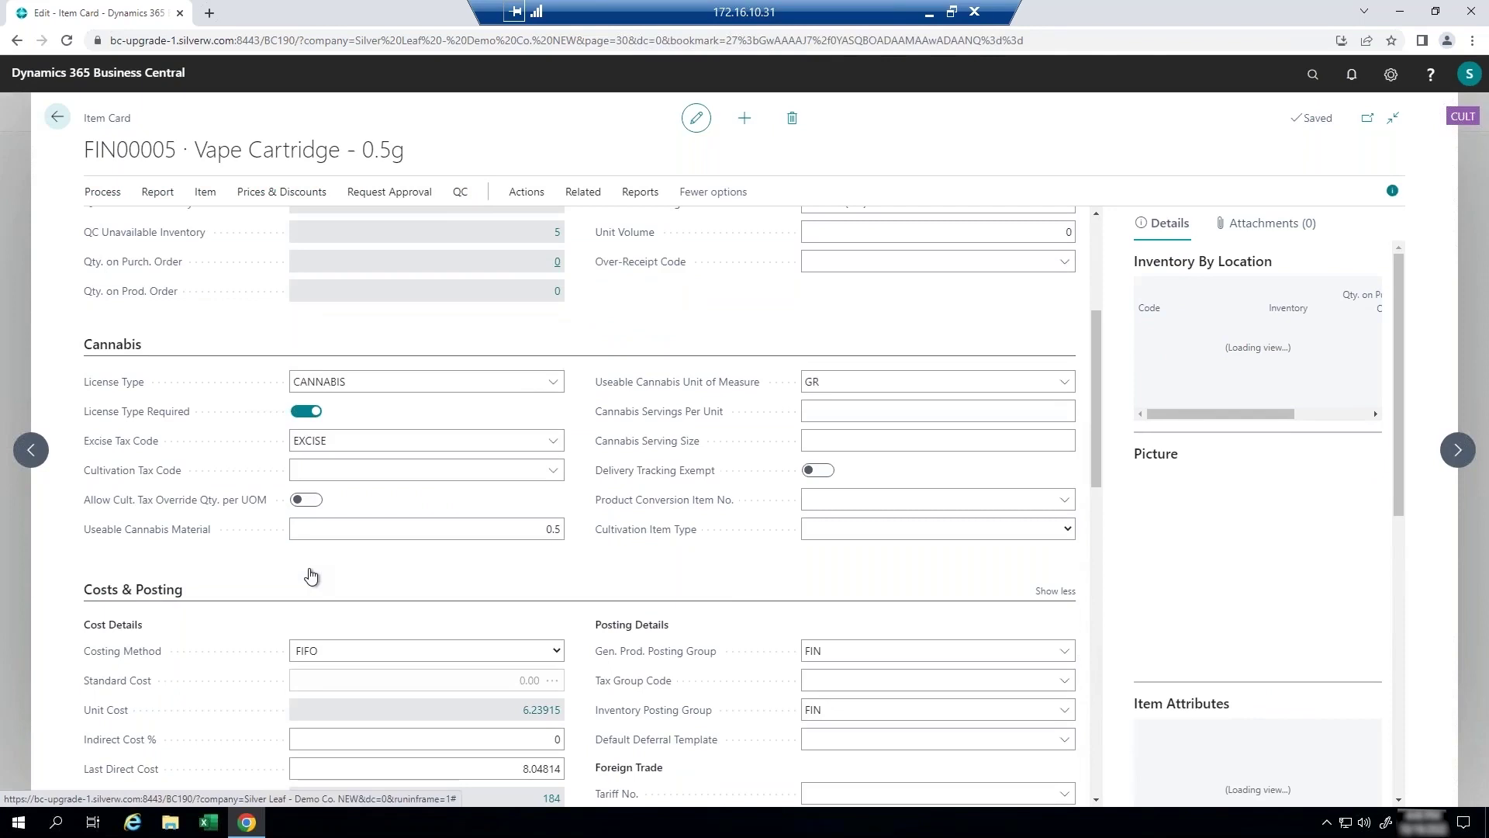
scroll(311, 574, "down", 10)
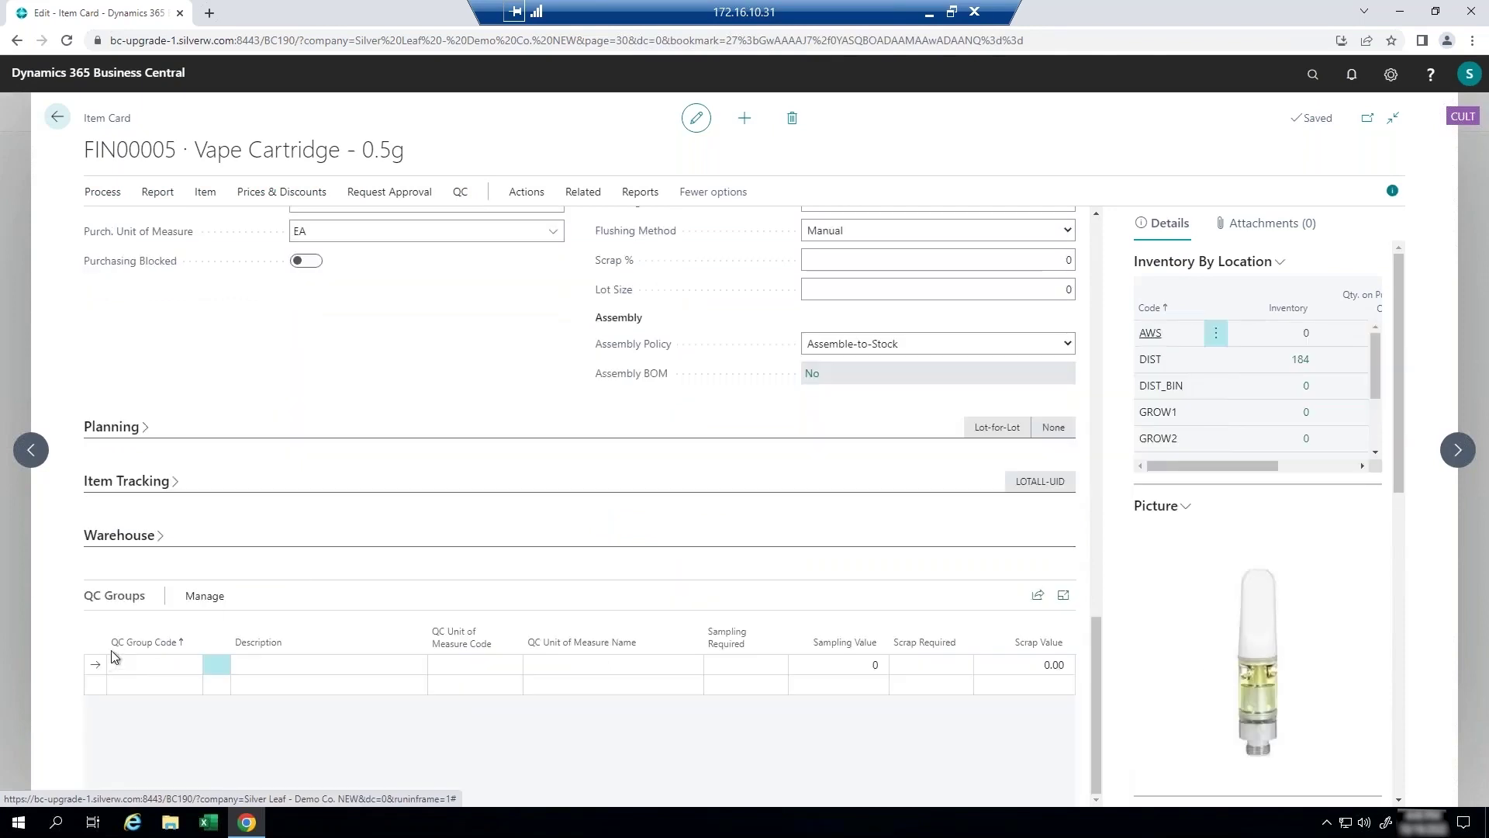
left_click(192, 664)
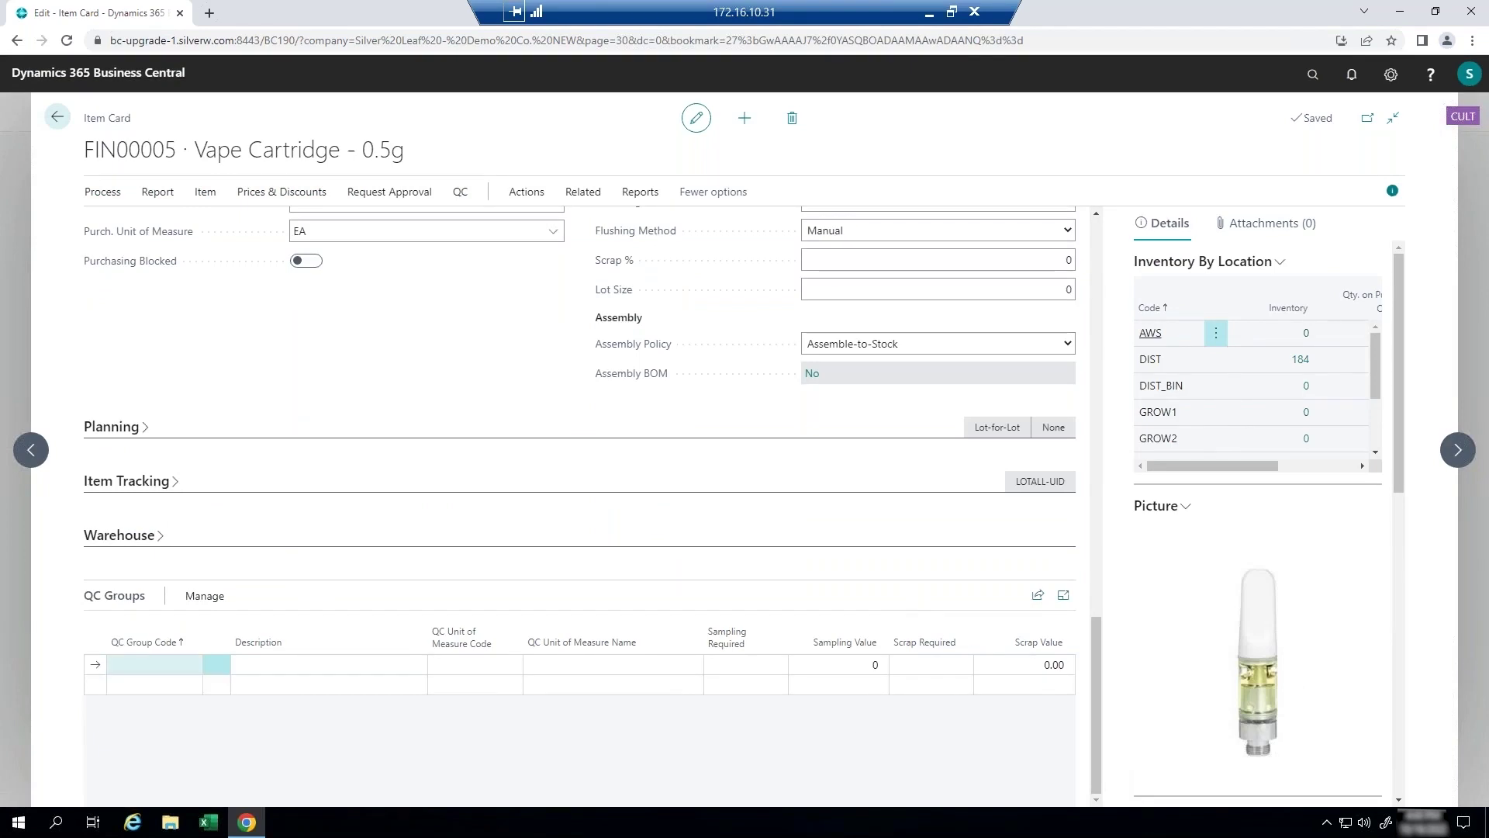
Review the QC source items and their inheritance types under the item's tracking settings, then return to the item list
left_click(158, 483)
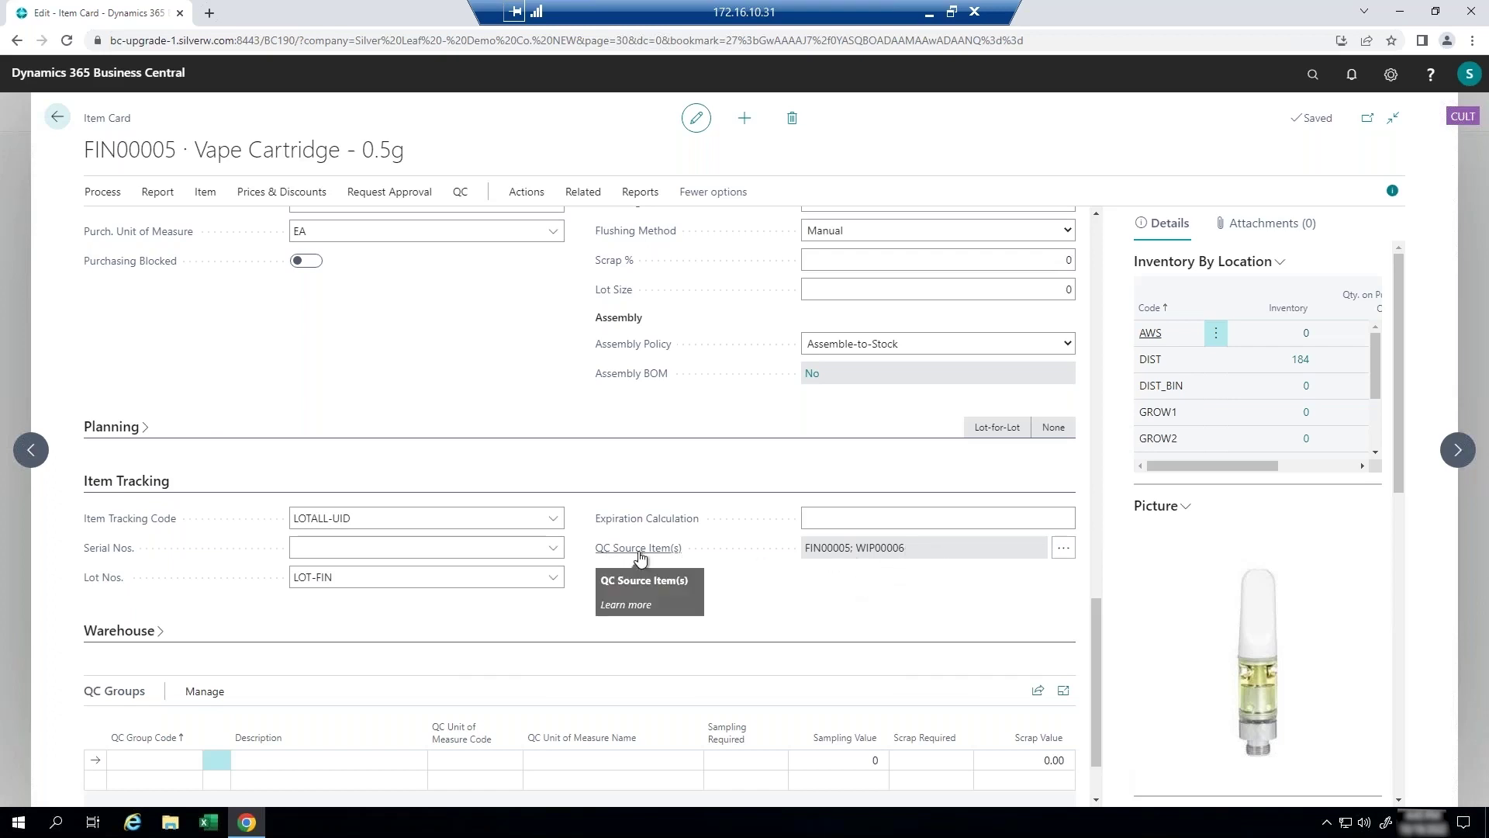
left_click(1062, 547)
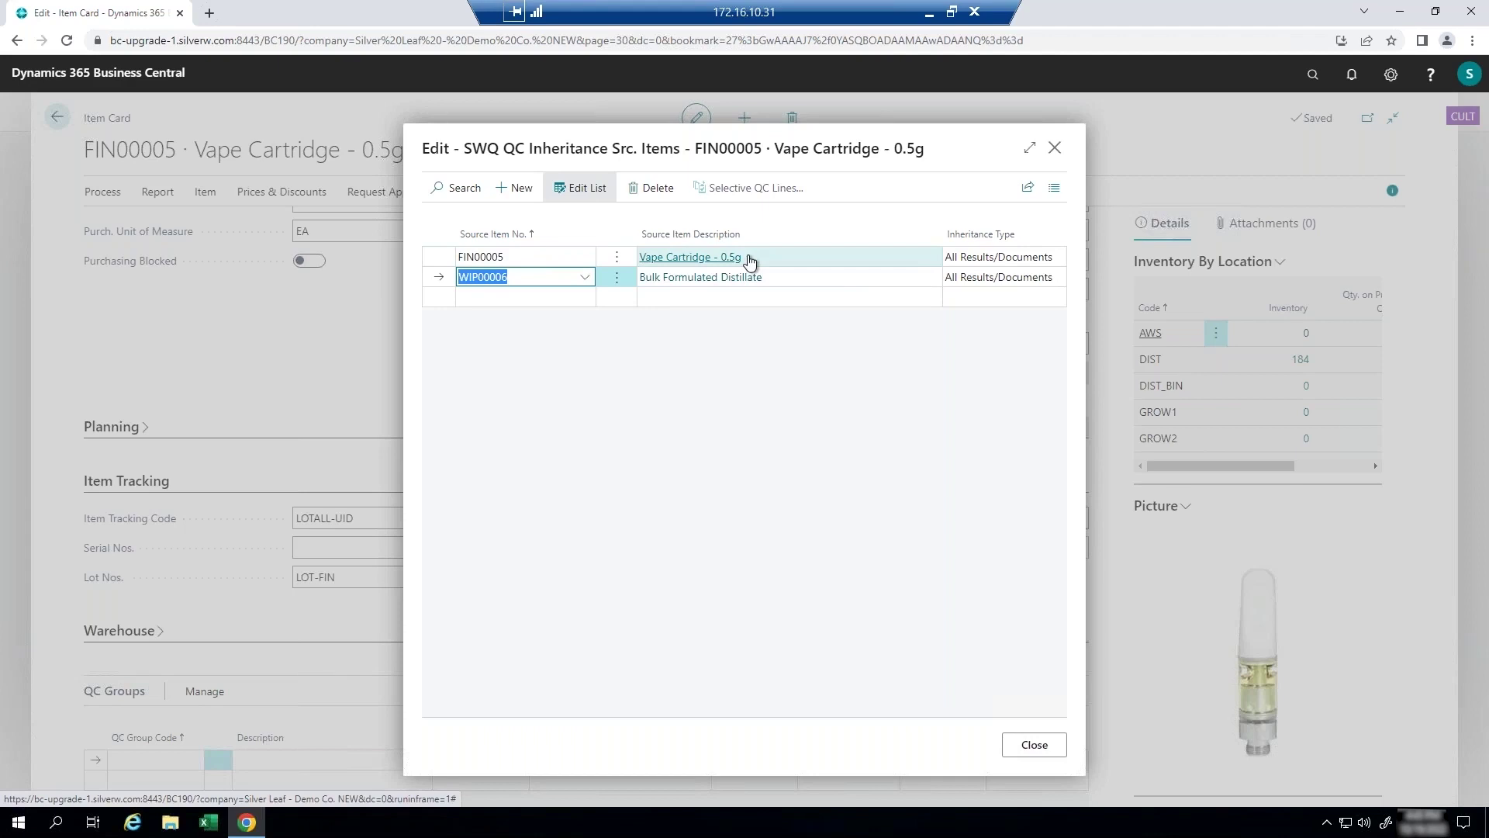
left_click(1019, 746)
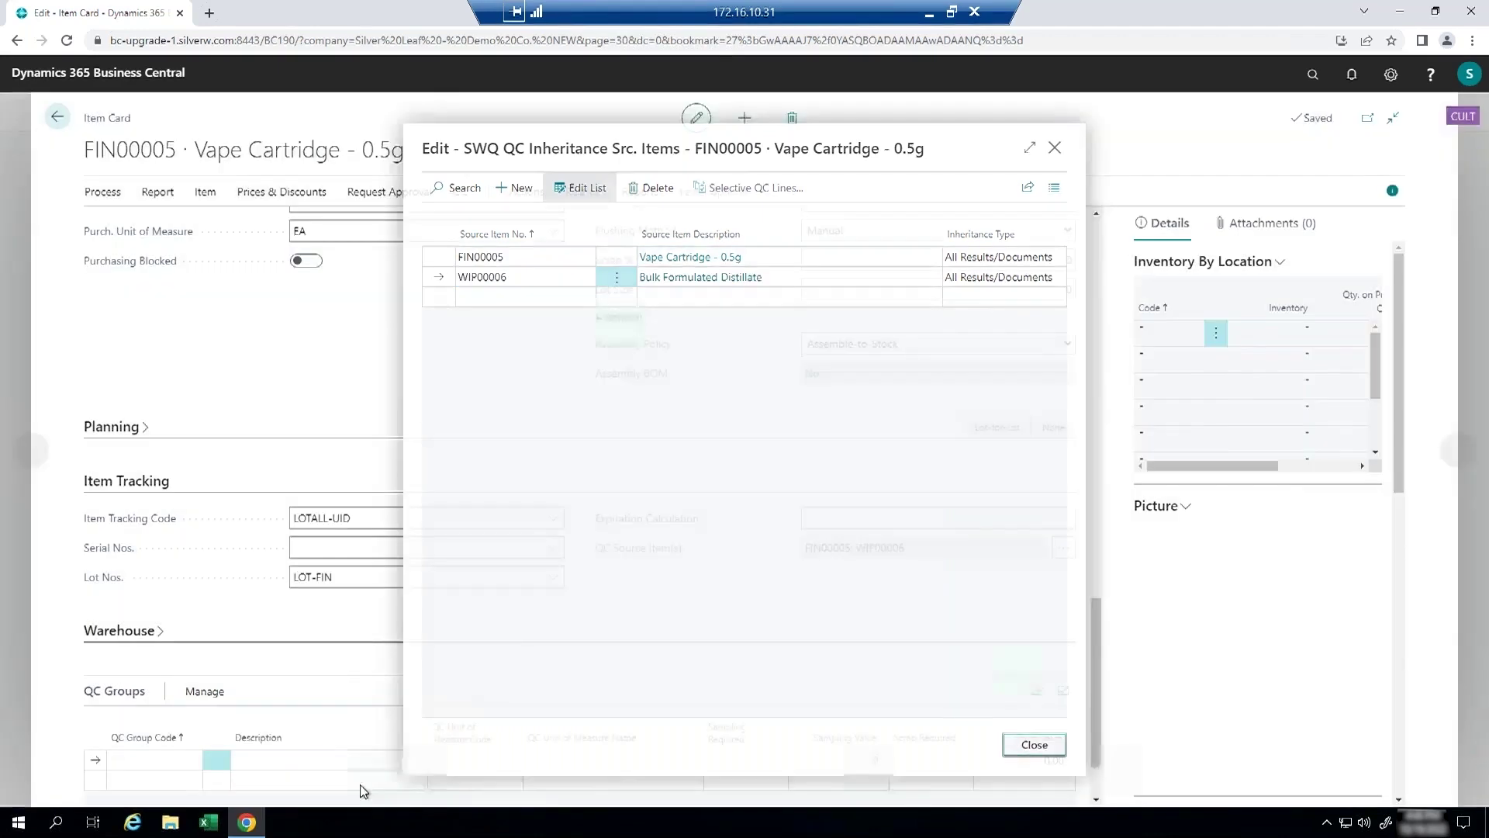
left_click(144, 754)
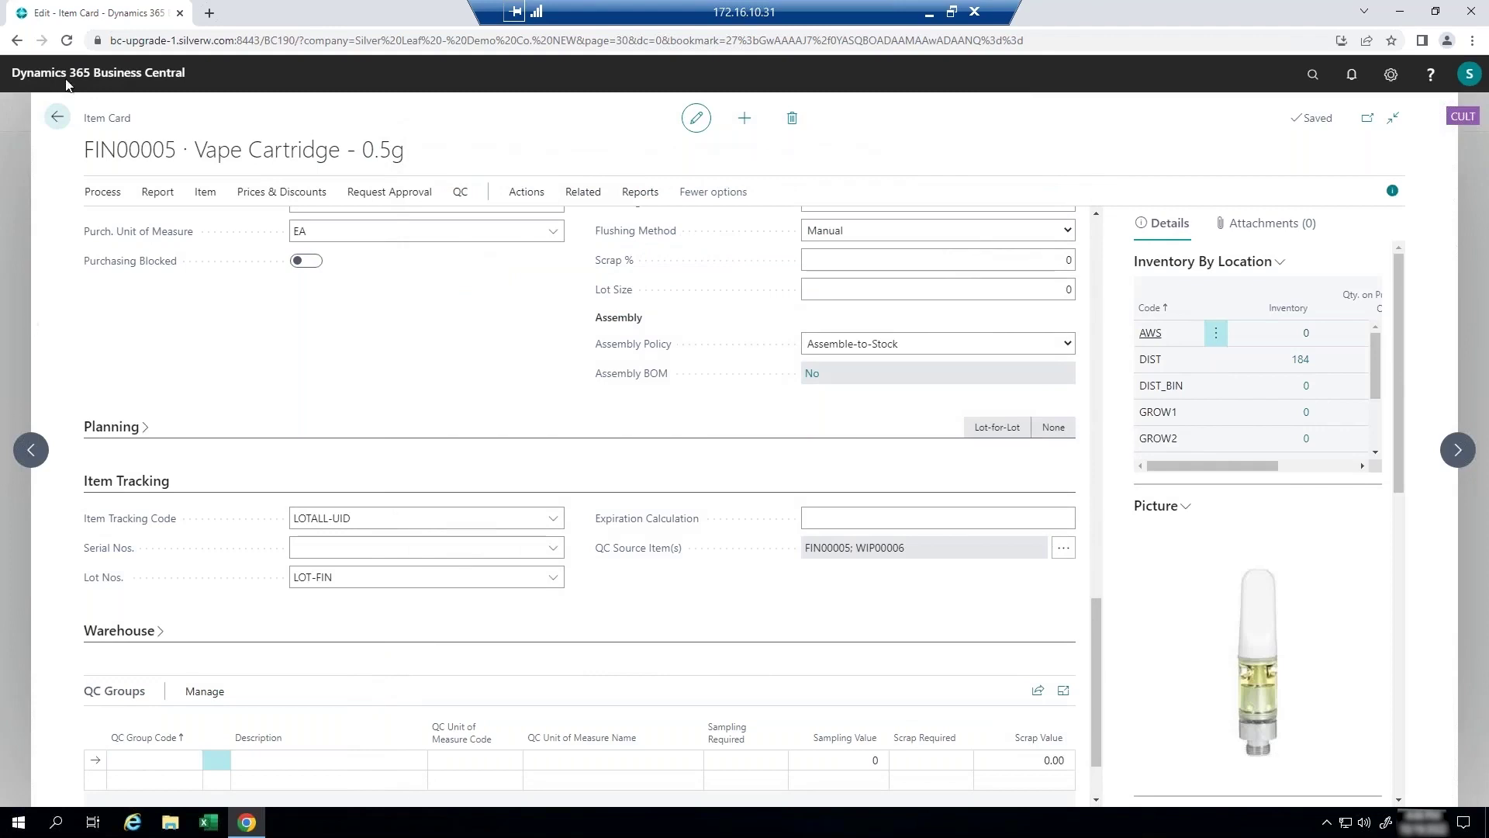
left_click(57, 117)
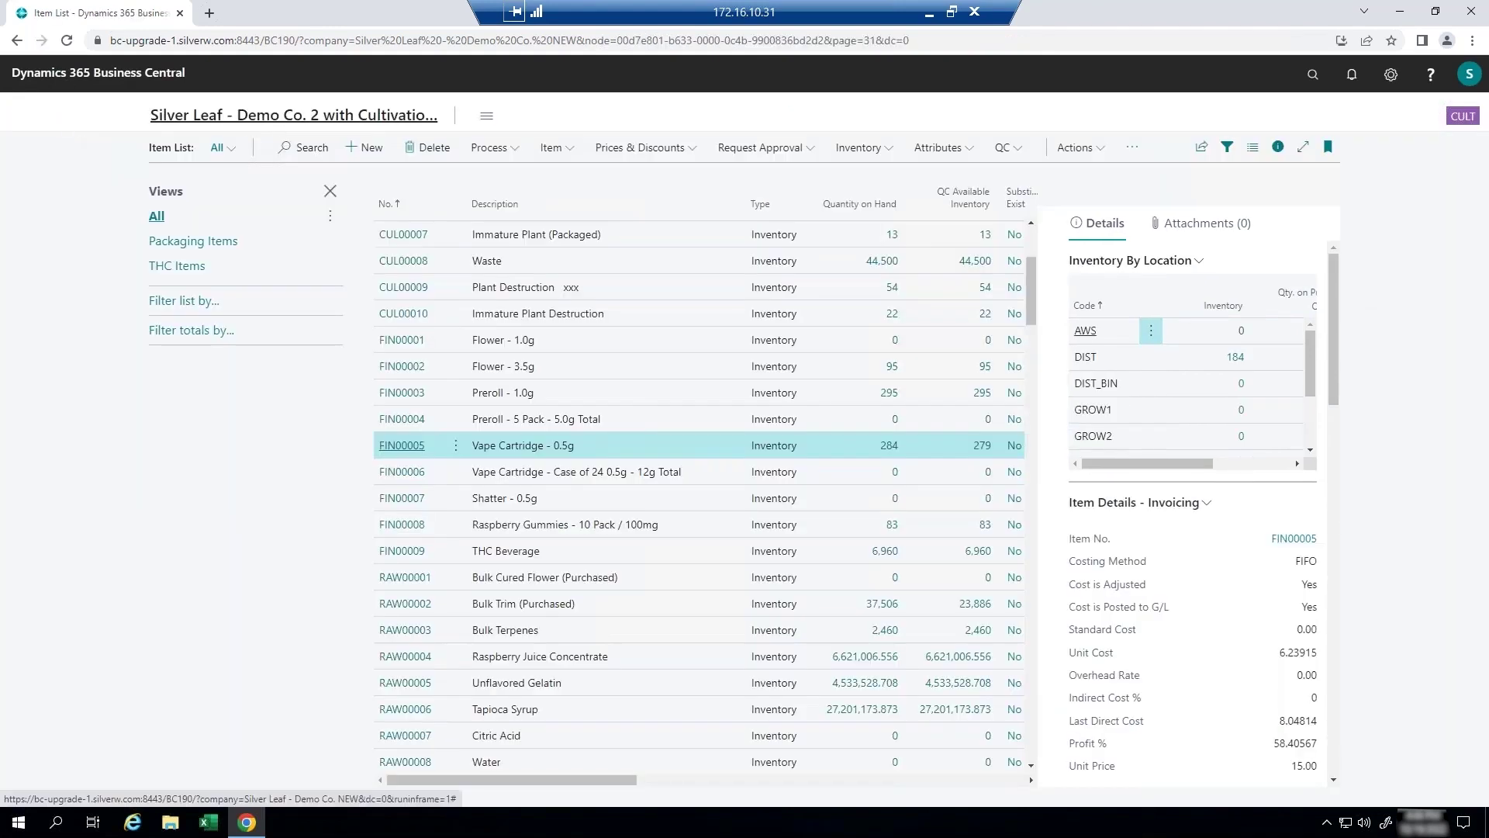
Open the Lot List from the role center and start a QC filter with the item number filter set to RAW00002
left_click(291, 117)
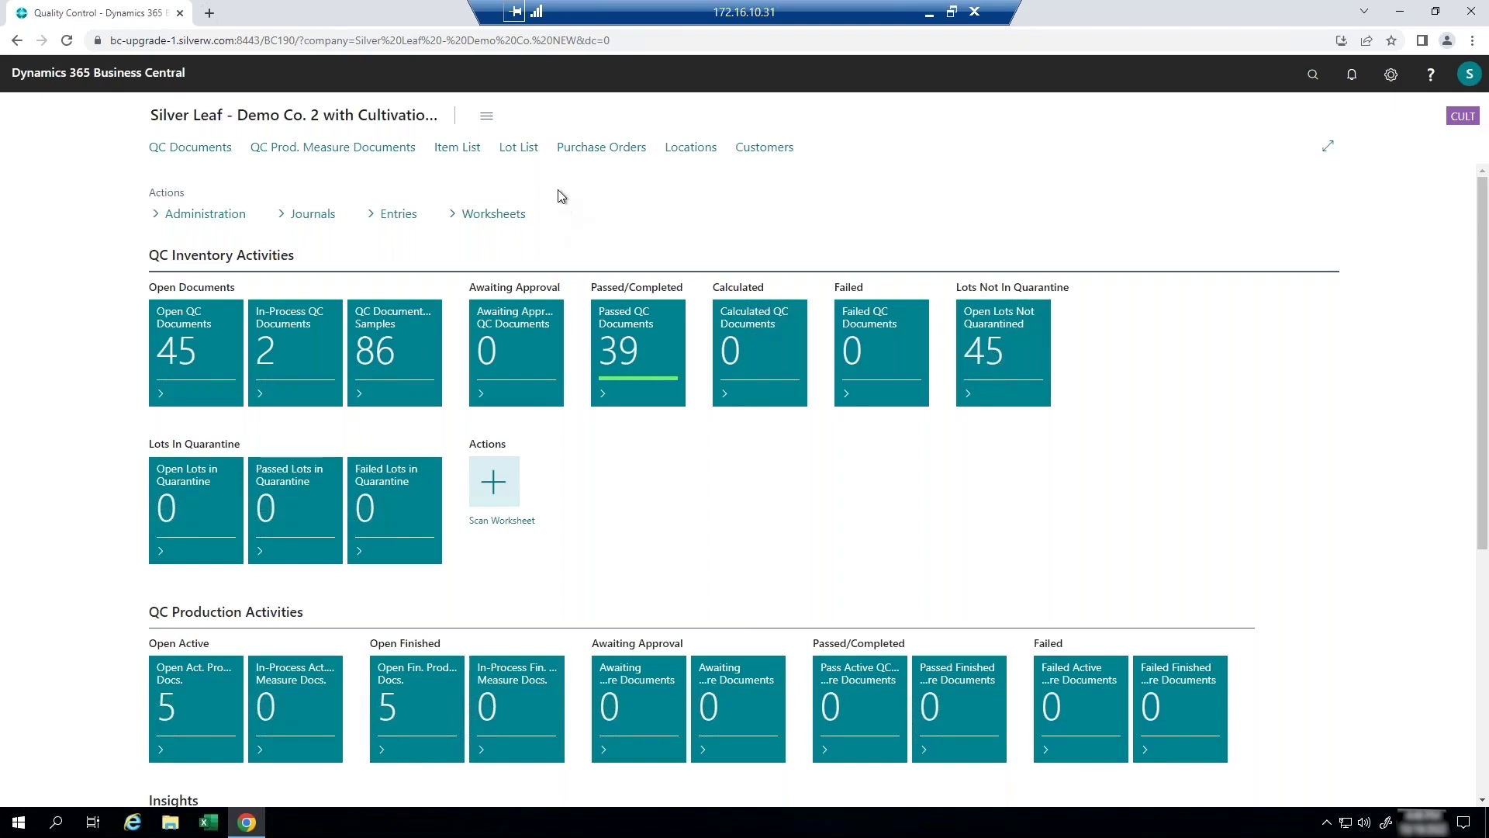
left_click(518, 153)
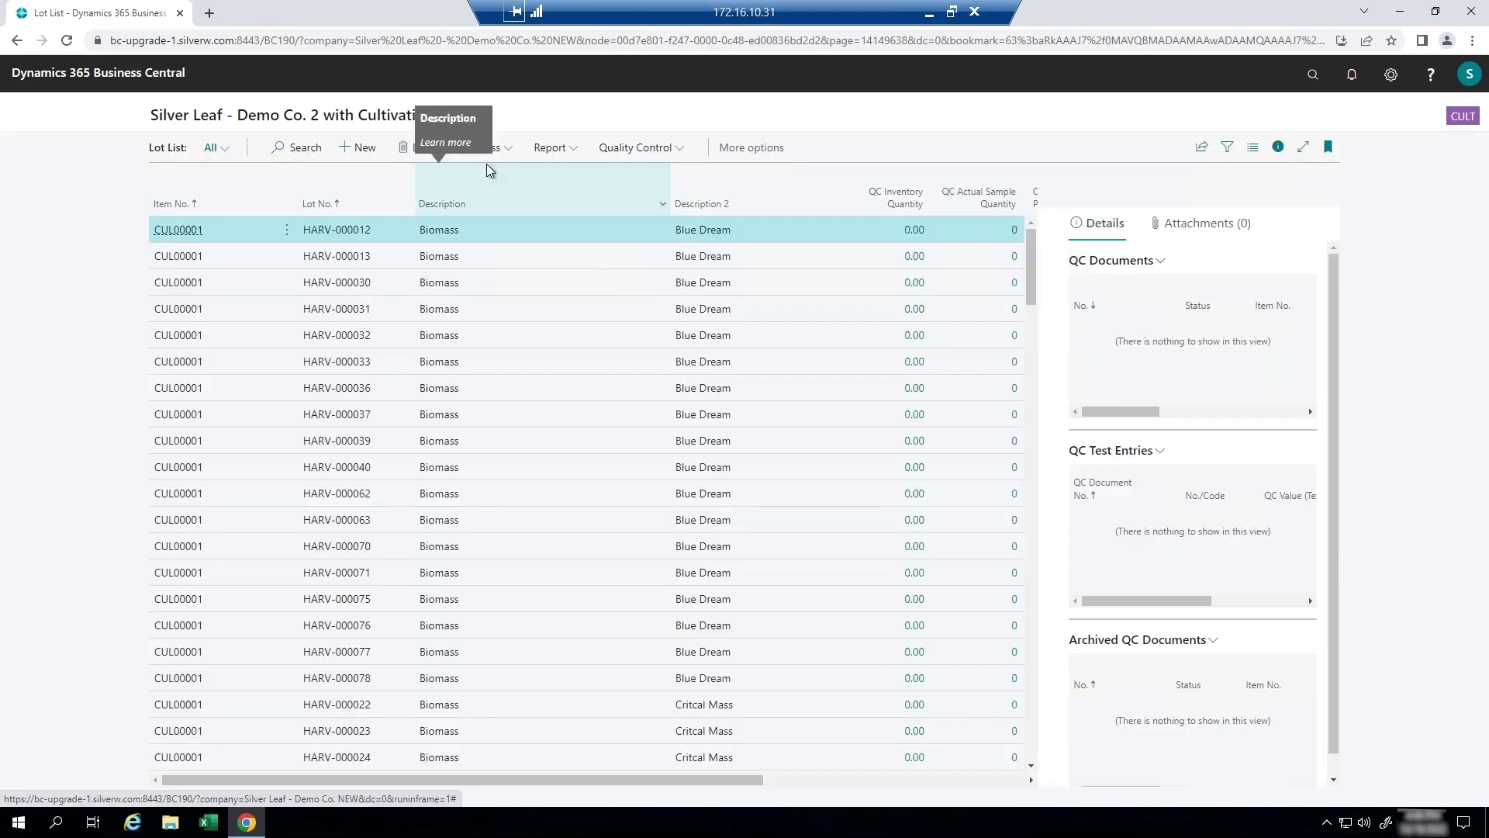
left_click(624, 155)
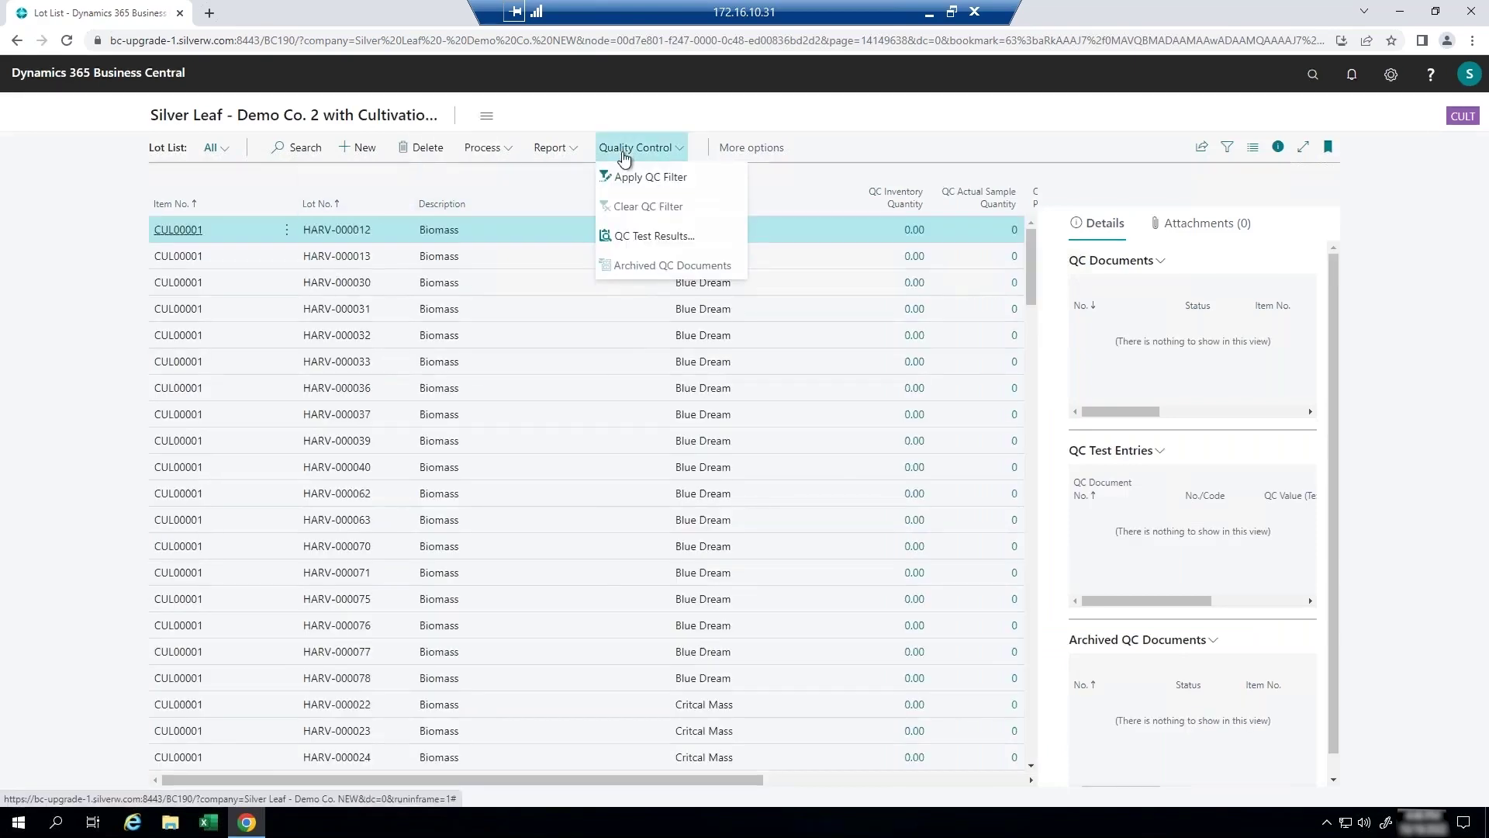
left_click(624, 185)
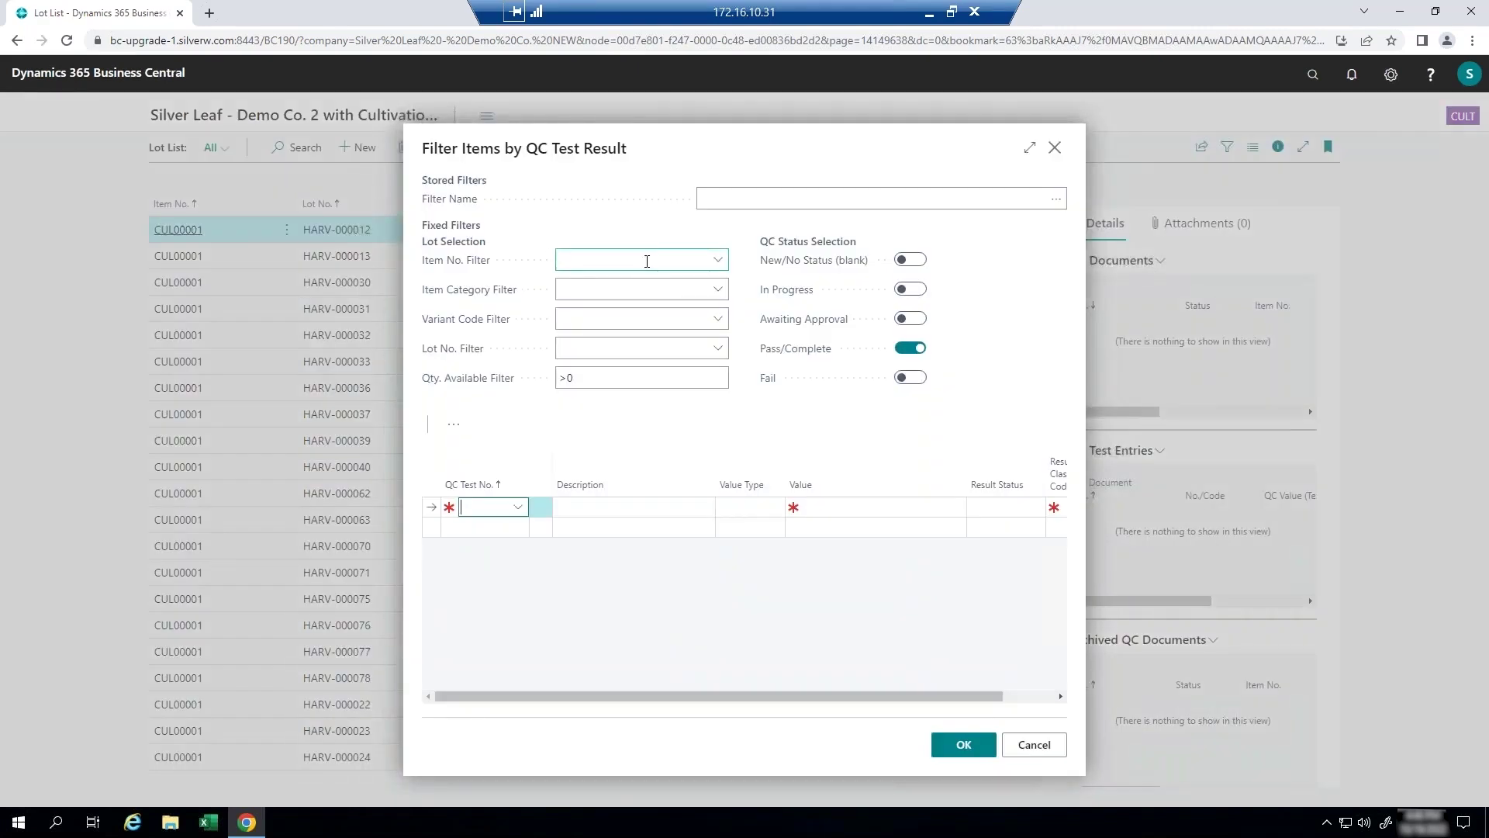
left_click(647, 261)
type("raw000002")
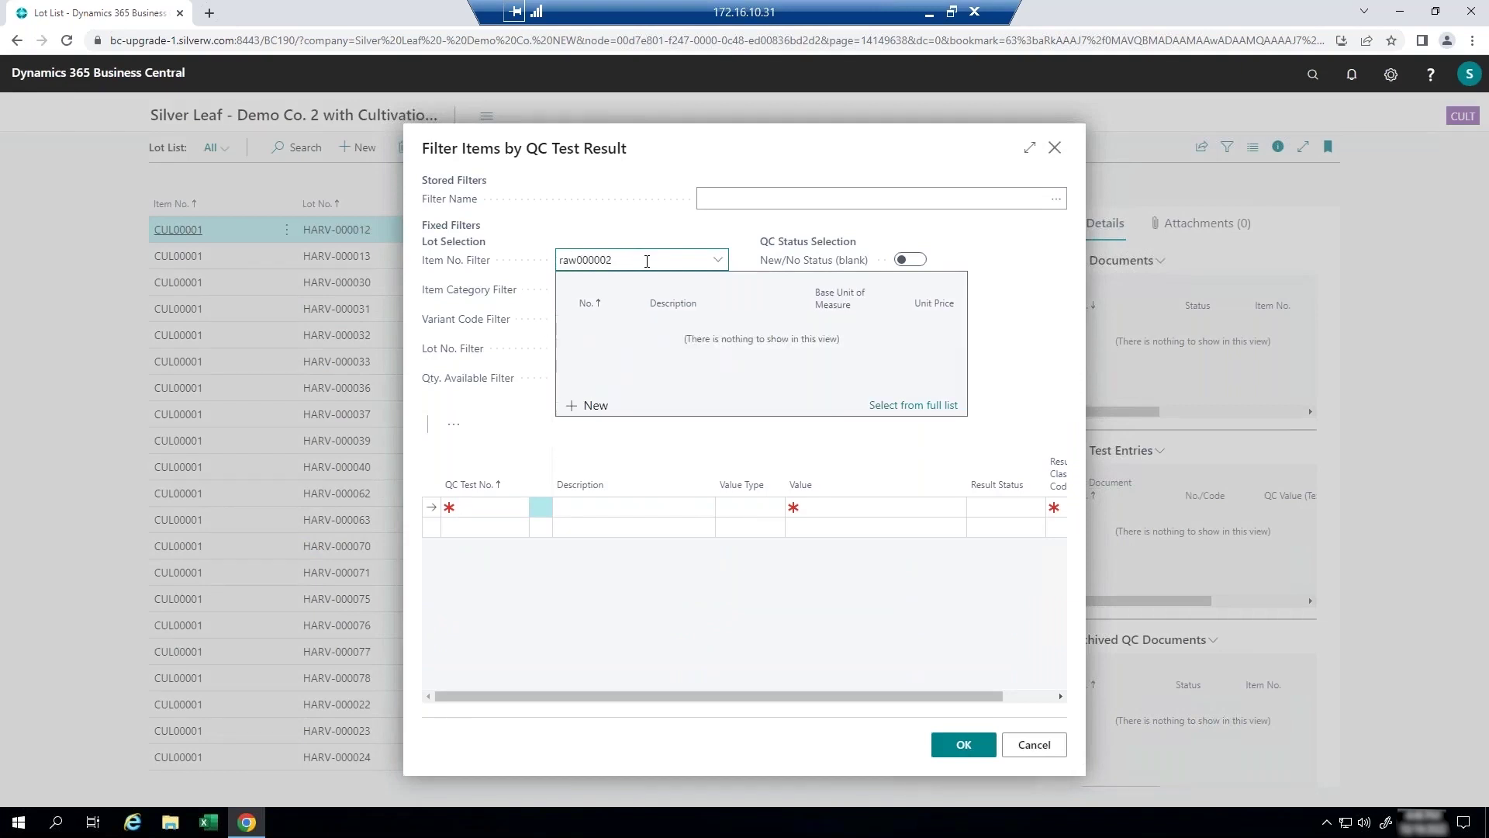
key("BackSpace")
key("BackSpace")
type("2")
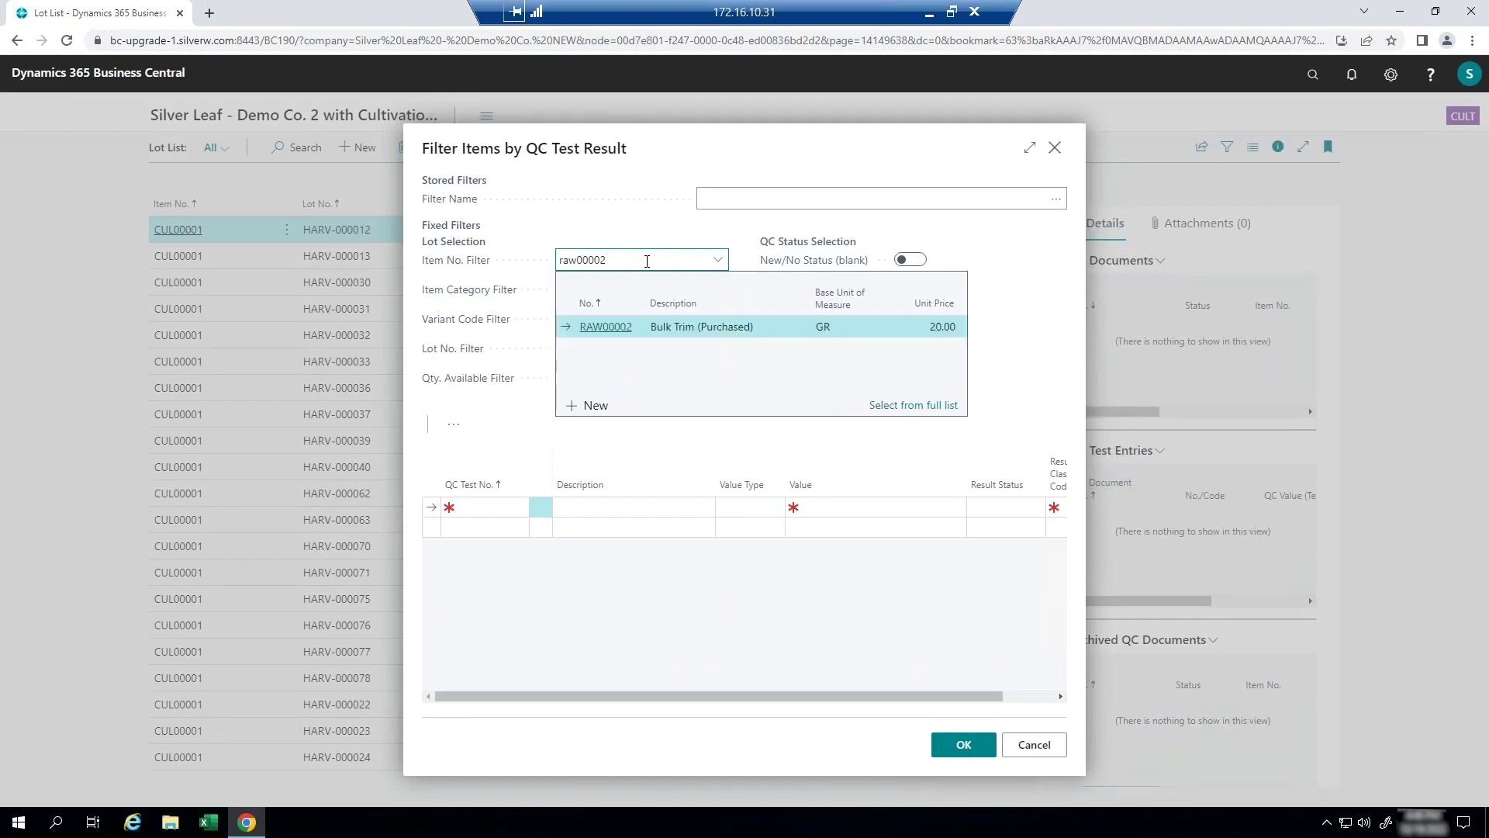
left_click(606, 326)
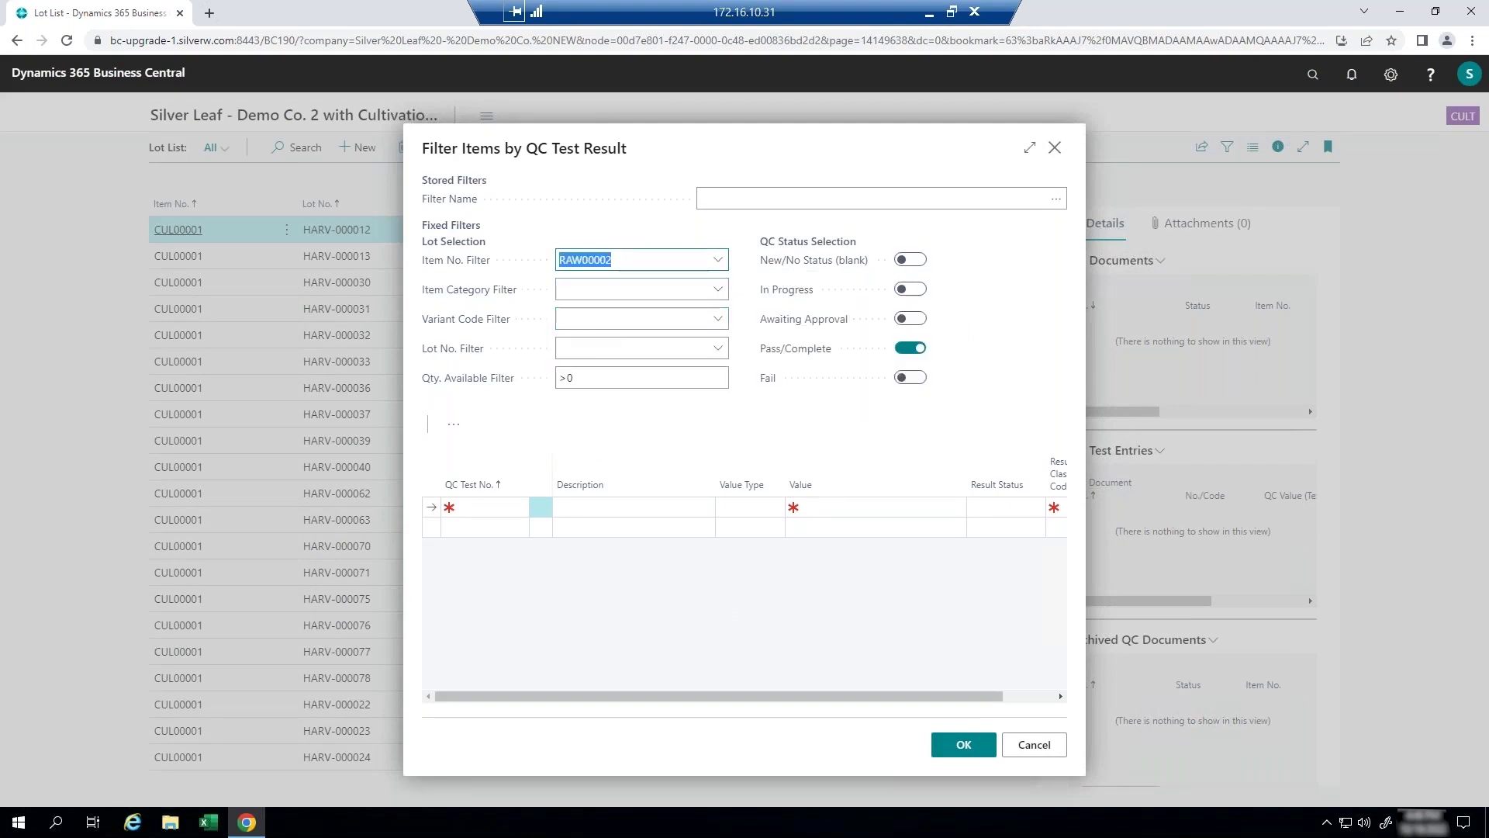
Add the CBD test with value >=12 to the QC filter and apply it to the lot list
left_click(474, 508)
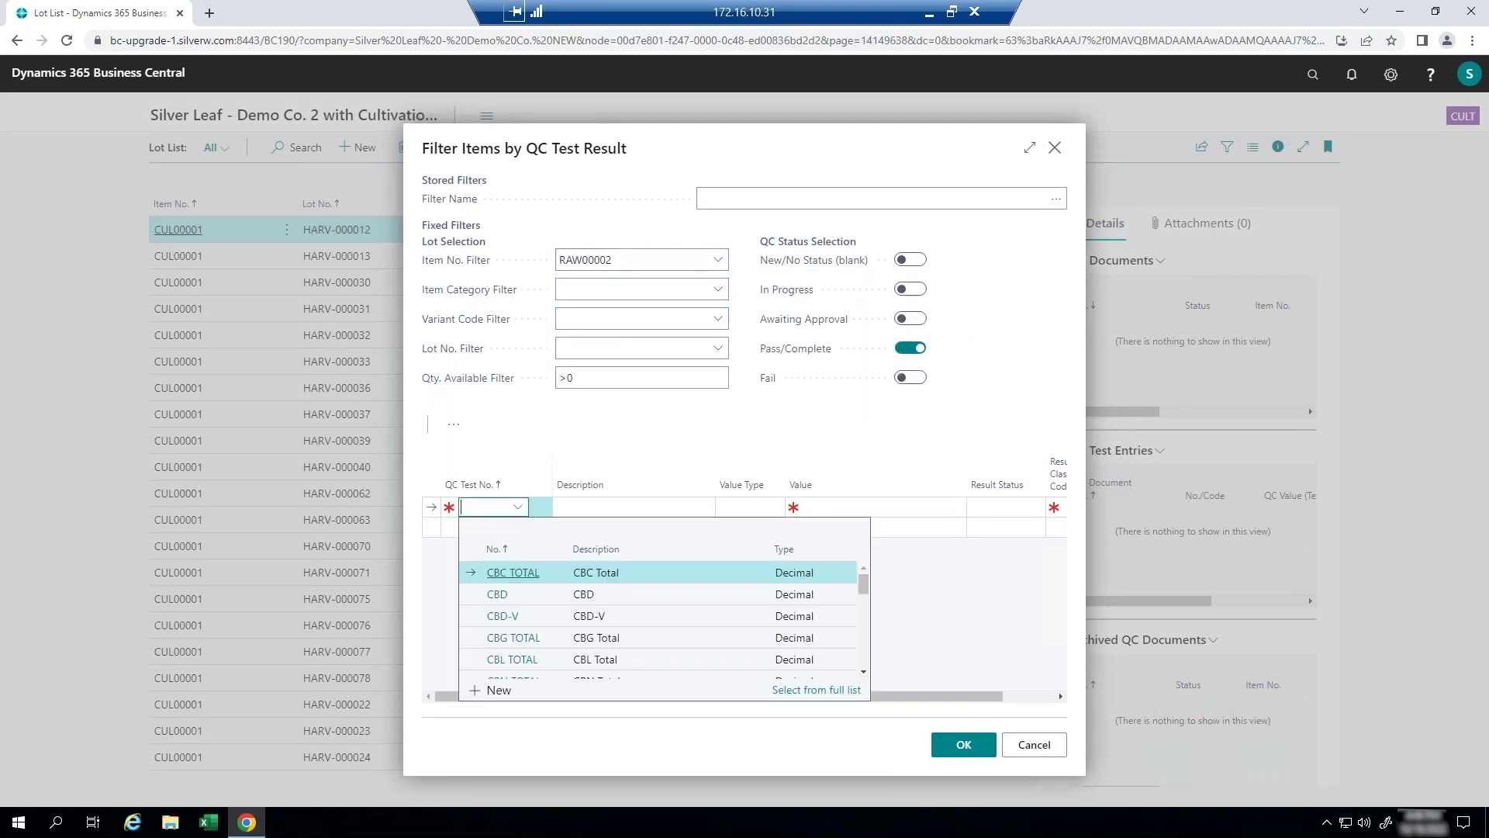
left_click(531, 595)
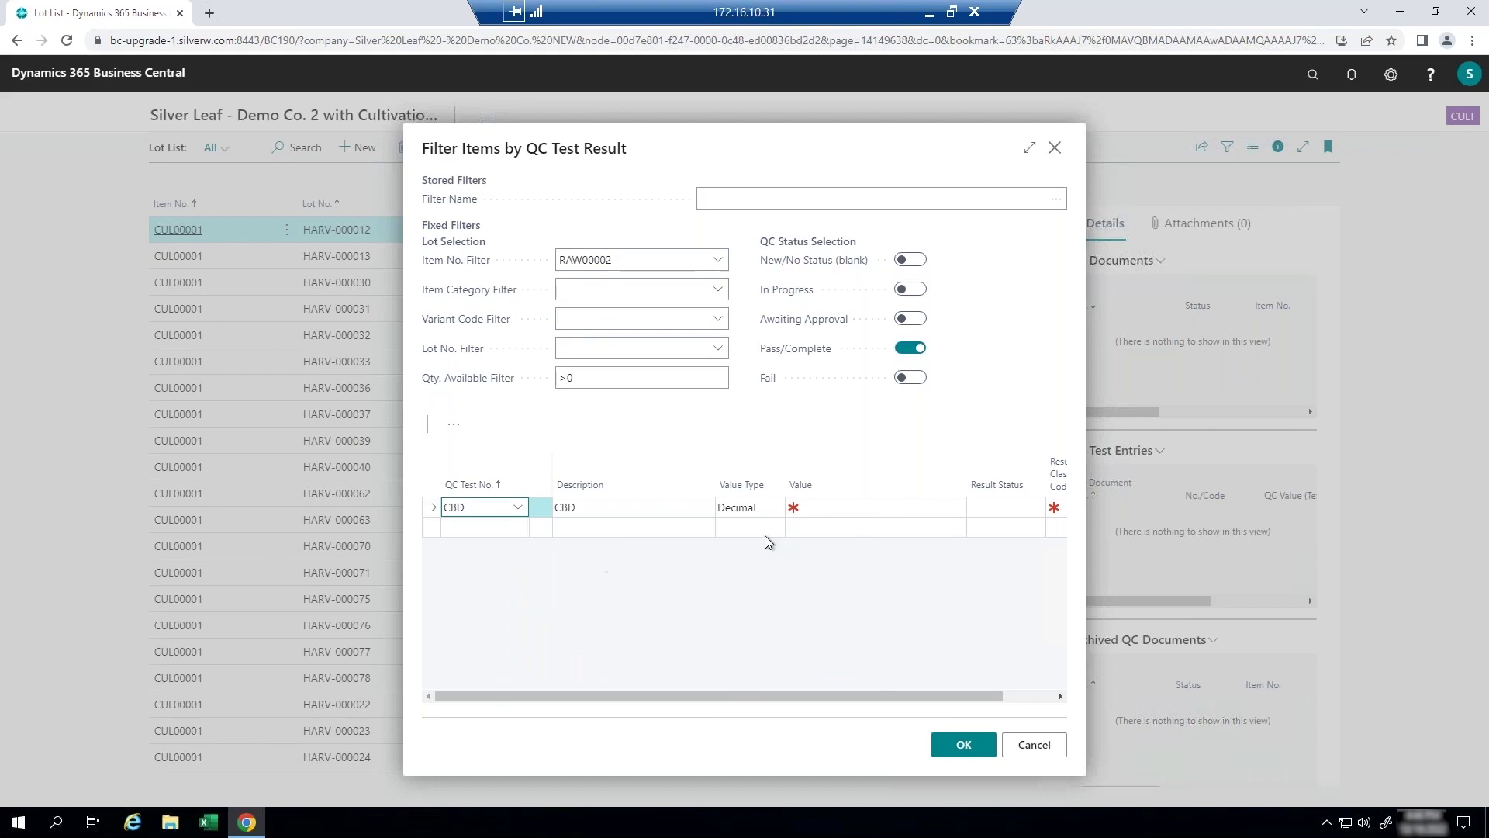
left_click(834, 508)
type(">=12")
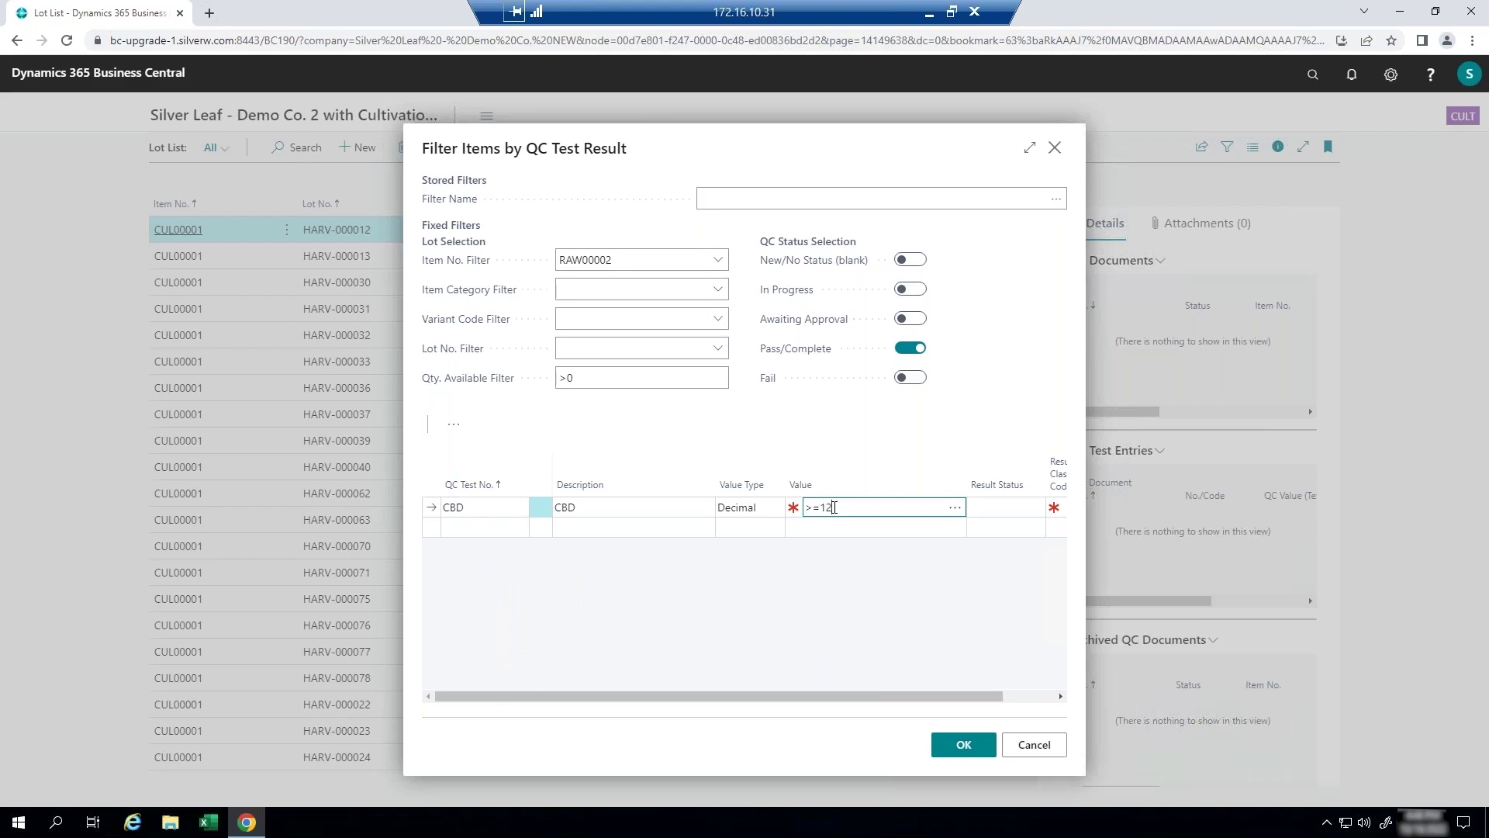
left_click(962, 744)
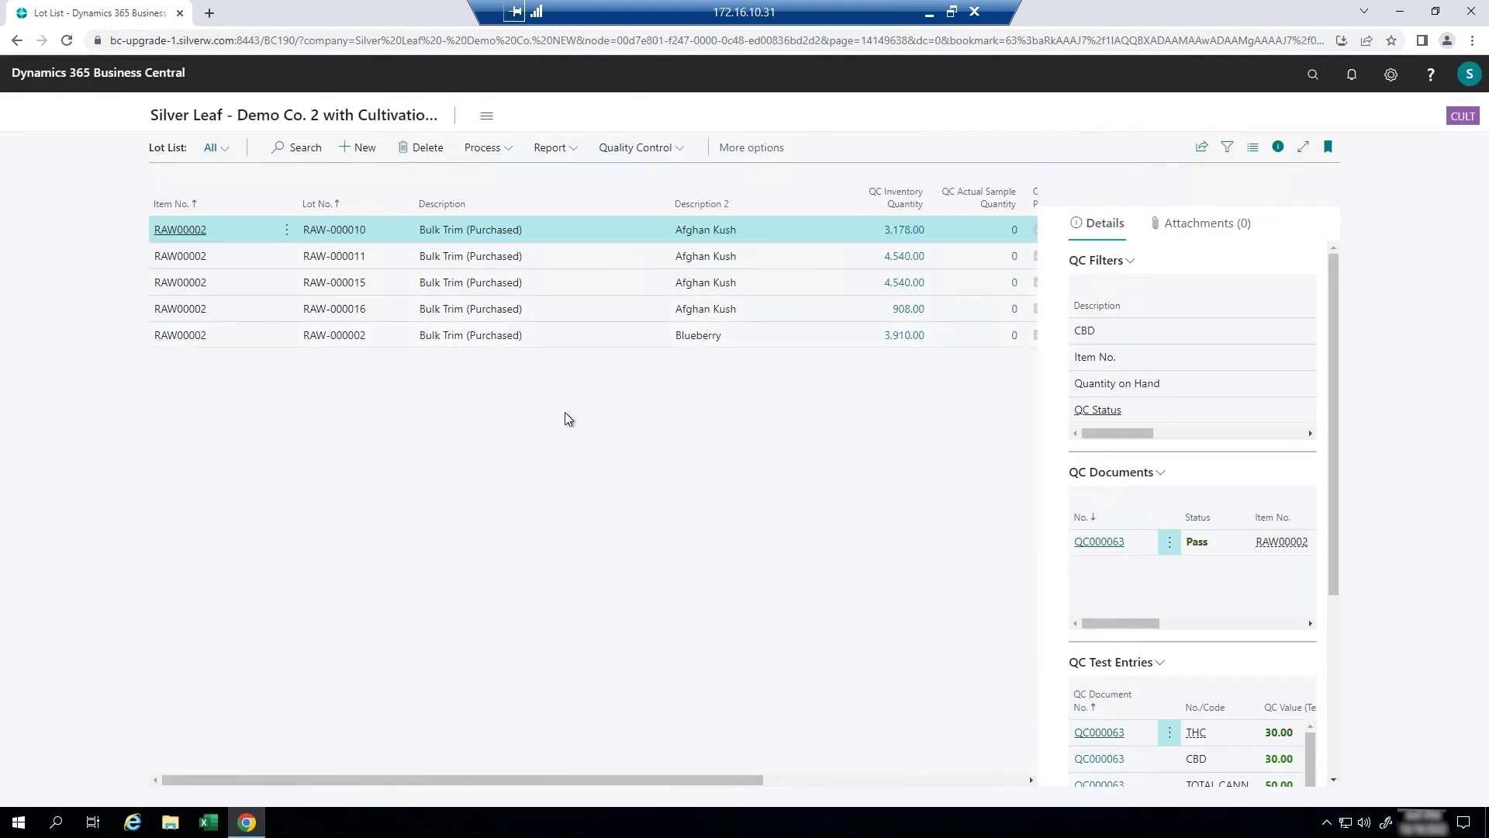
Review the QC documents and QC test entries of the filtered RAW00002 lots, one lot after another
left_click(370, 258)
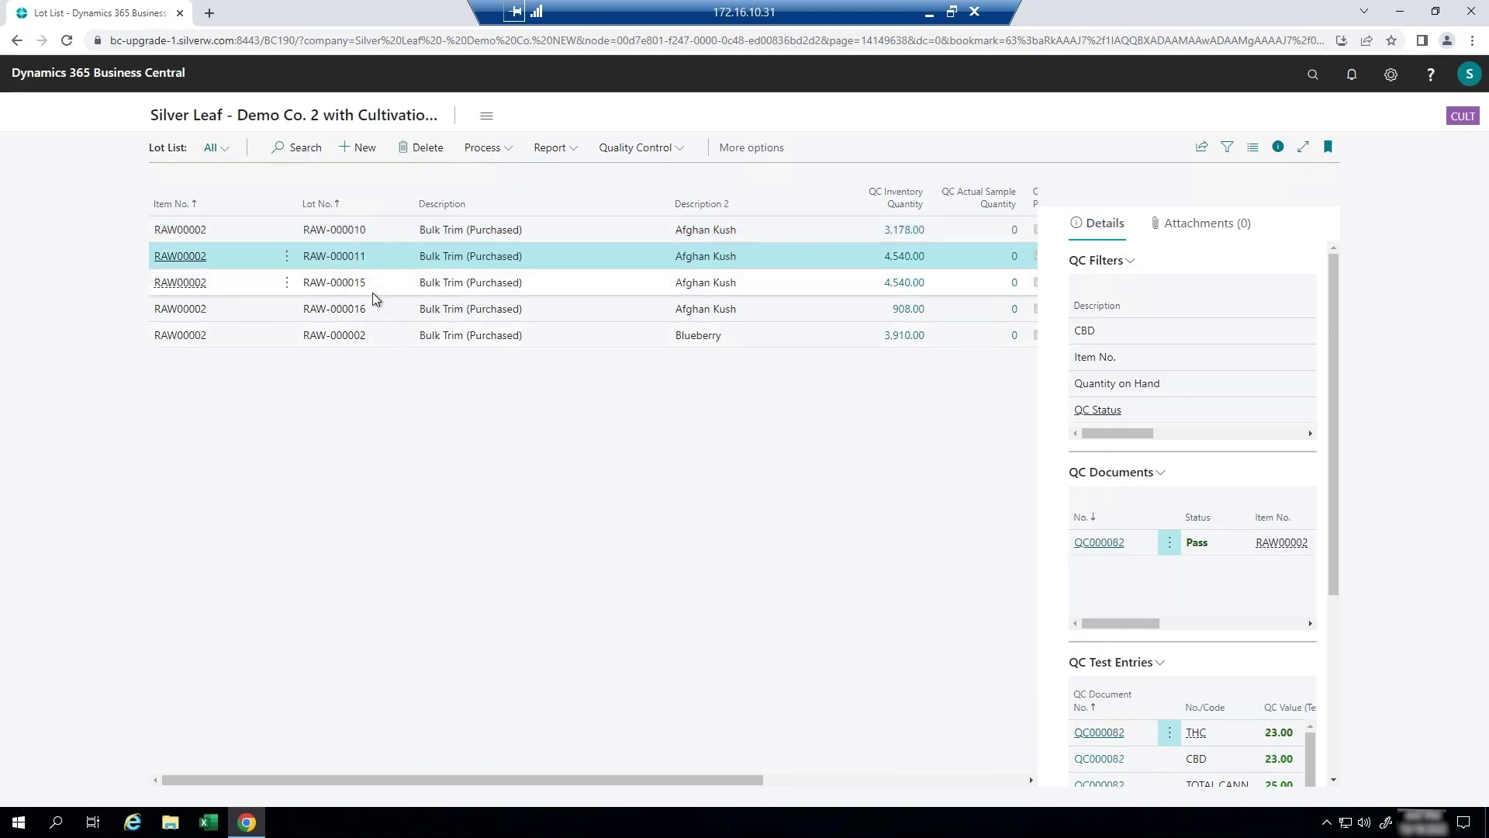
scroll(1193, 627, "down", 3)
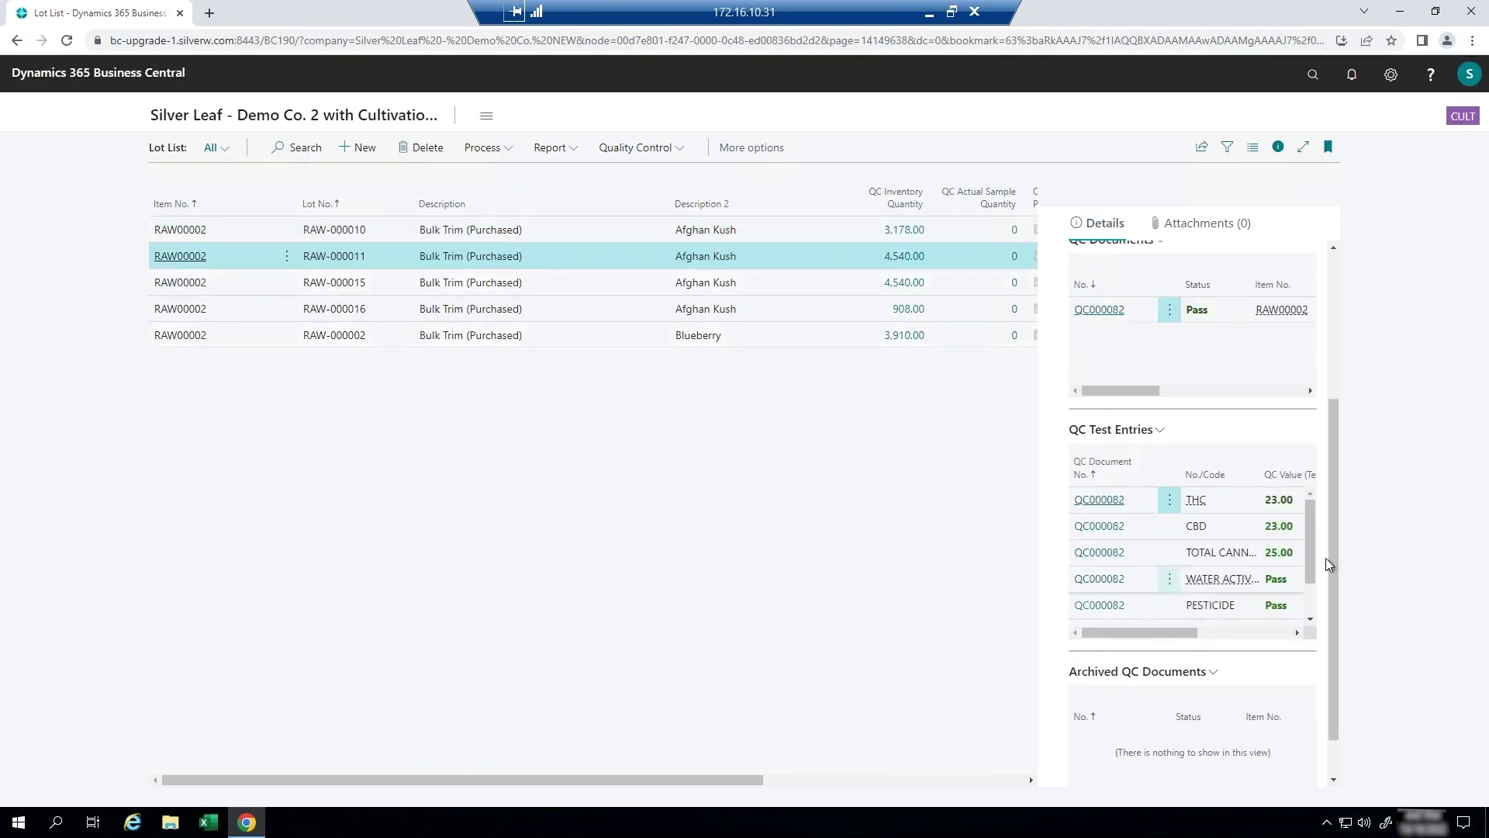
mouse_move(1309, 542)
left_mouse_down()
mouse_move(1309, 623)
mouse_move(1311, 524)
left_mouse_up()
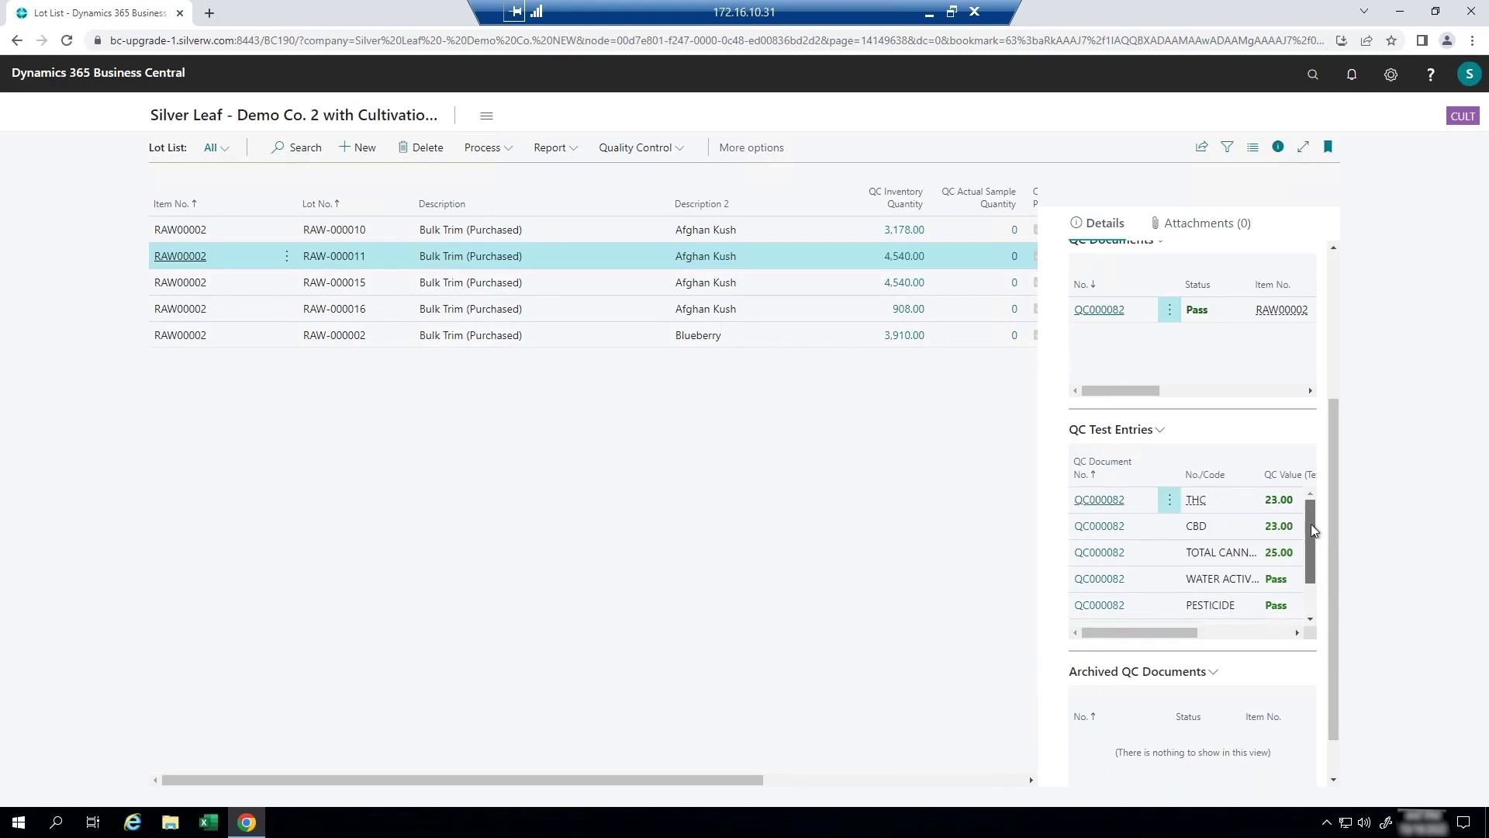
left_click(437, 292)
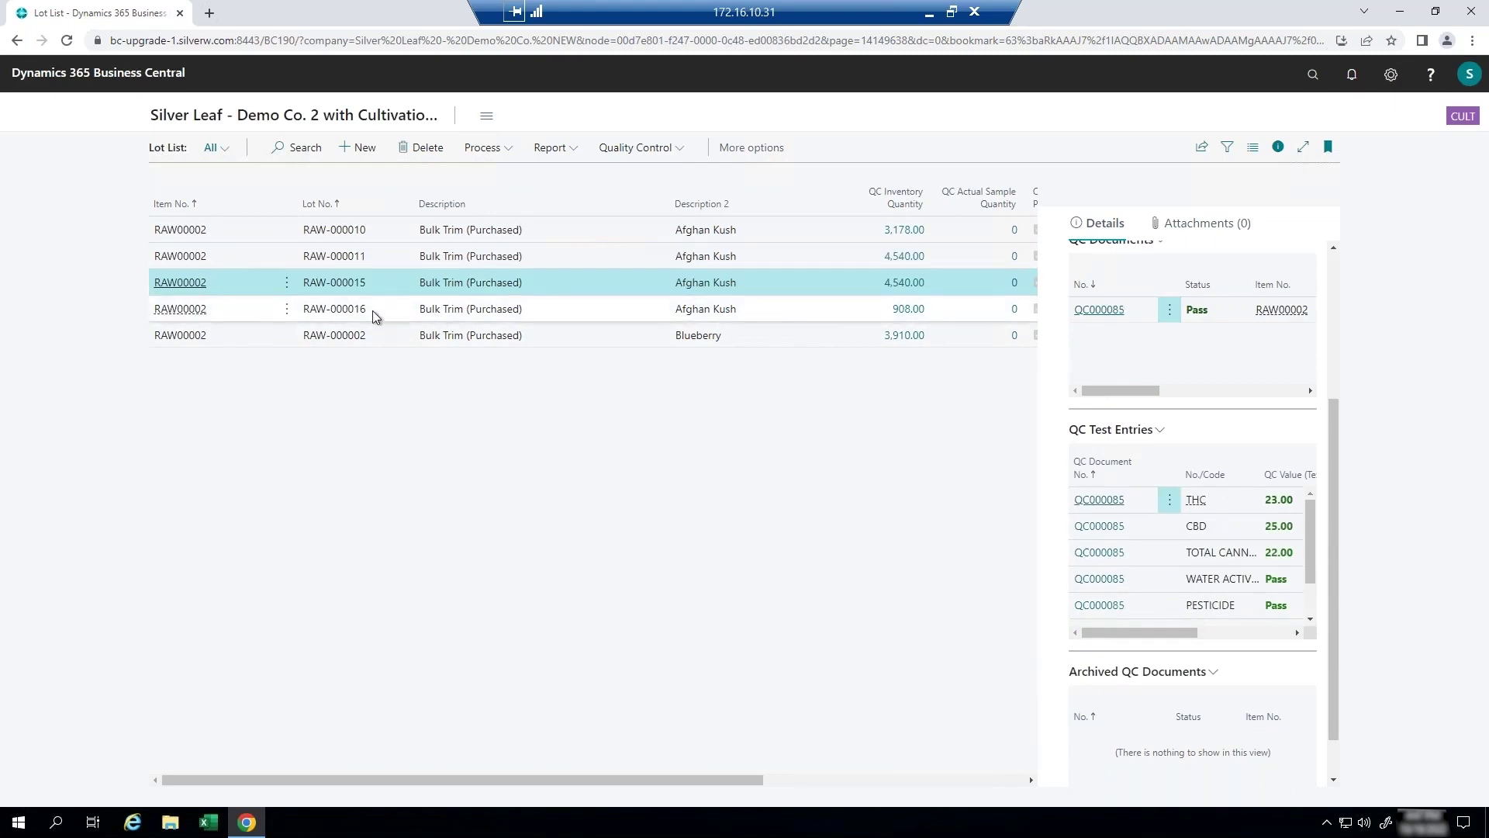
left_click(372, 310)
left_click(379, 336)
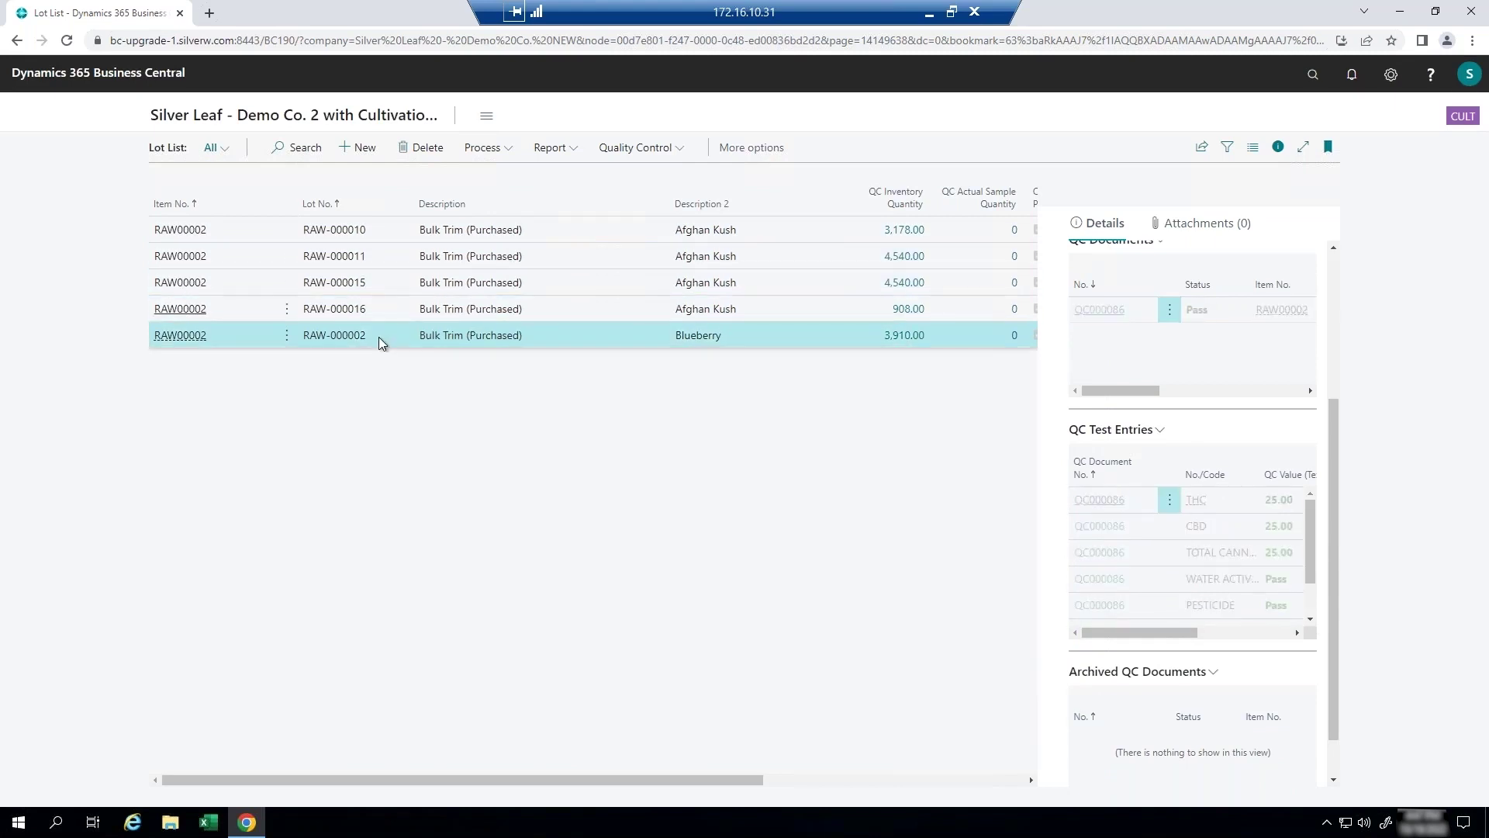
left_click(376, 274)
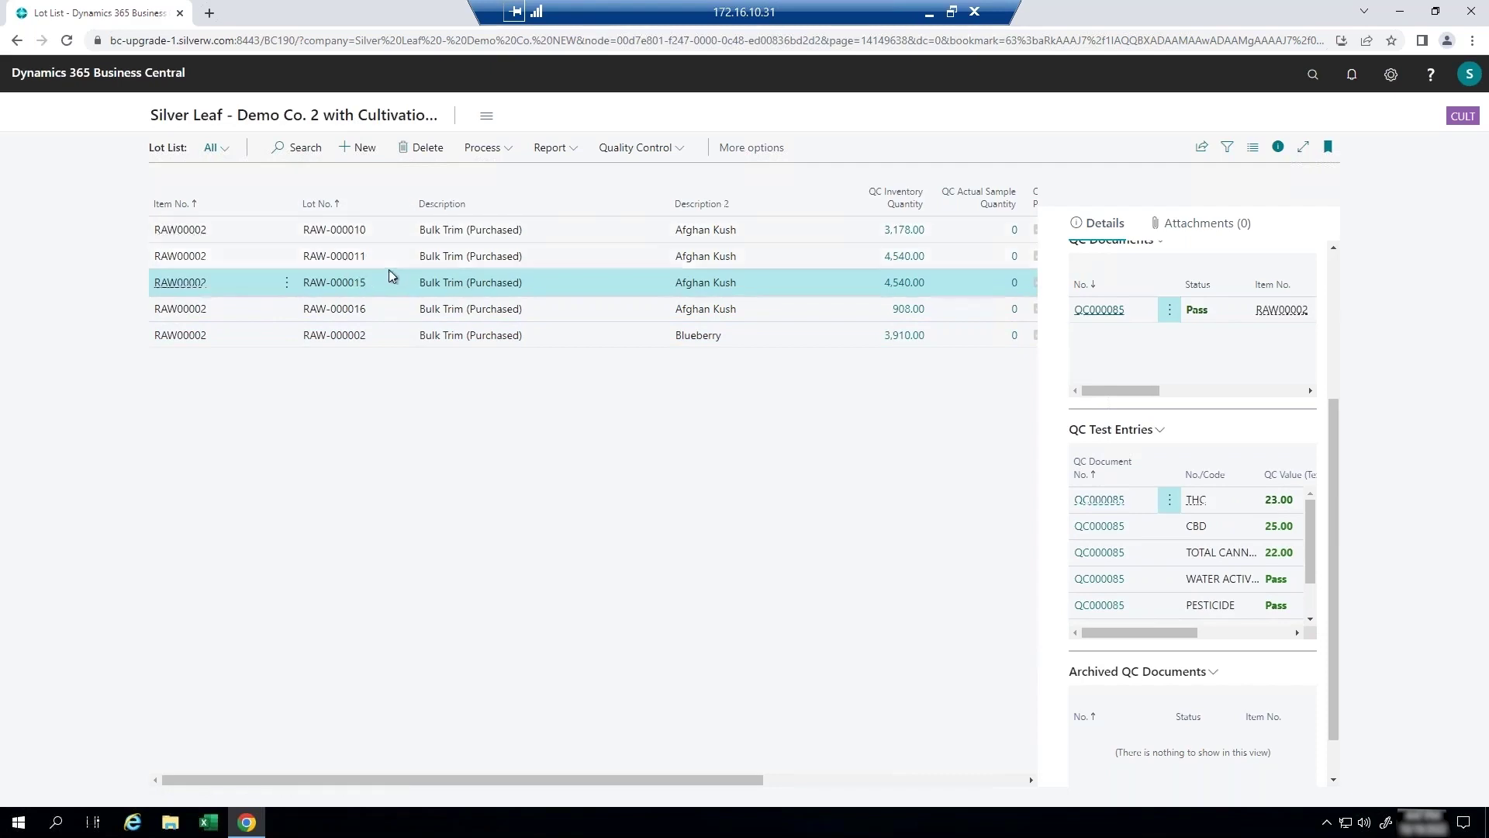
Return to the role center and open the item card of RAW00002, Bulk Trim (Purchased), from the Item List
left_click(285, 116)
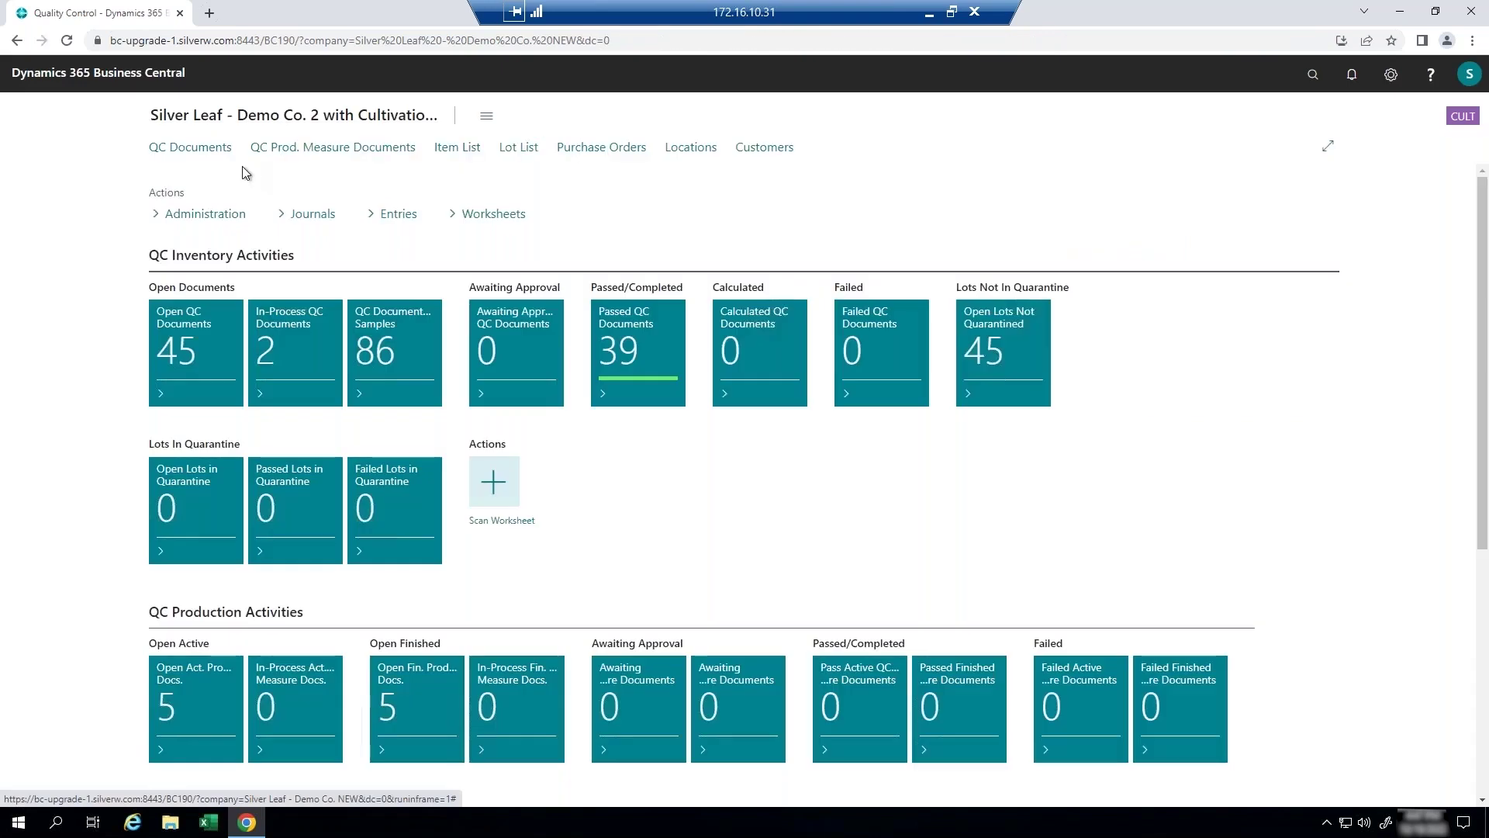
left_click(456, 147)
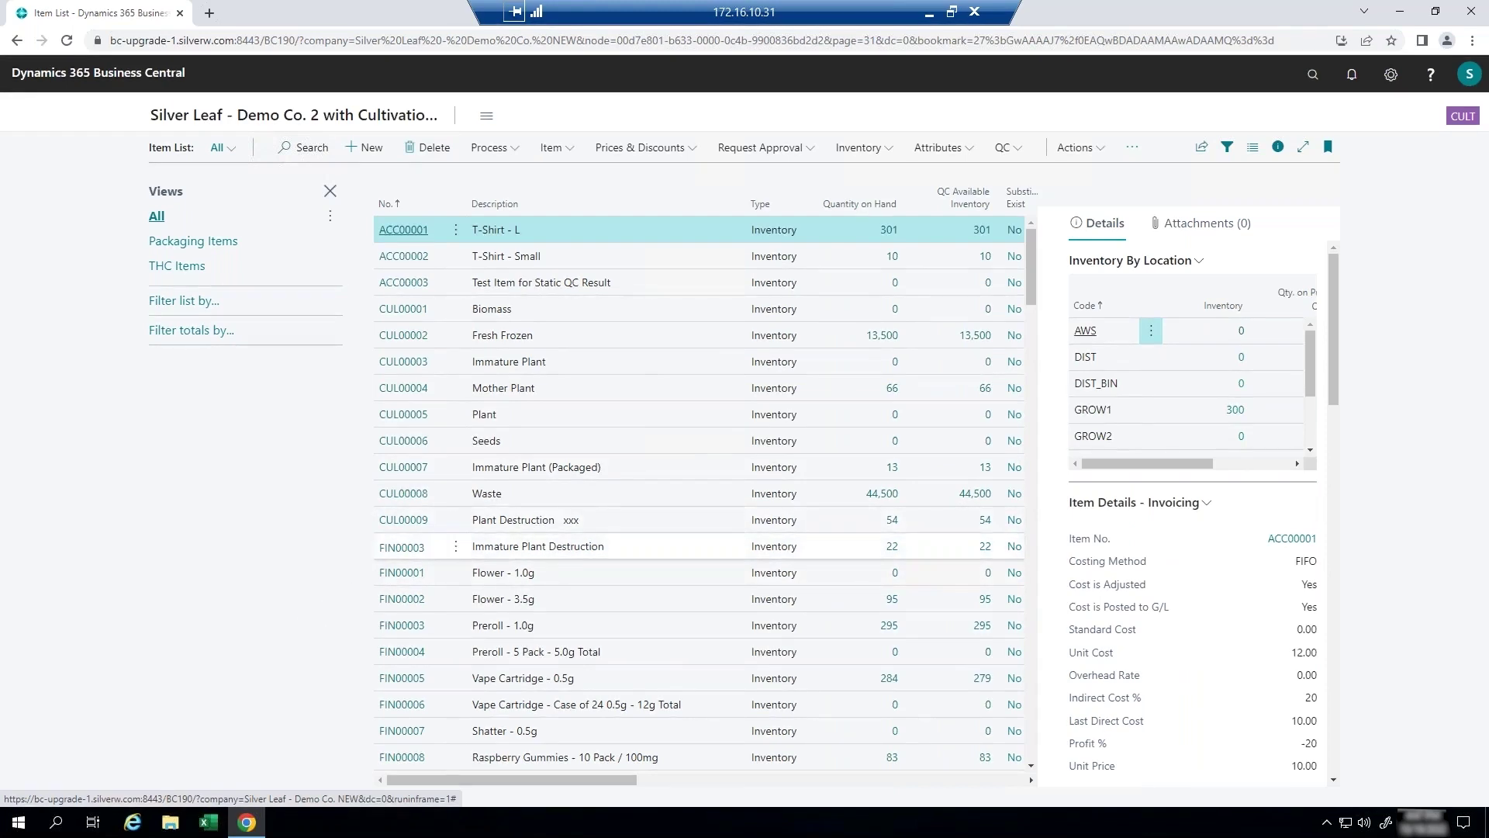
scroll(392, 574, "down", 3)
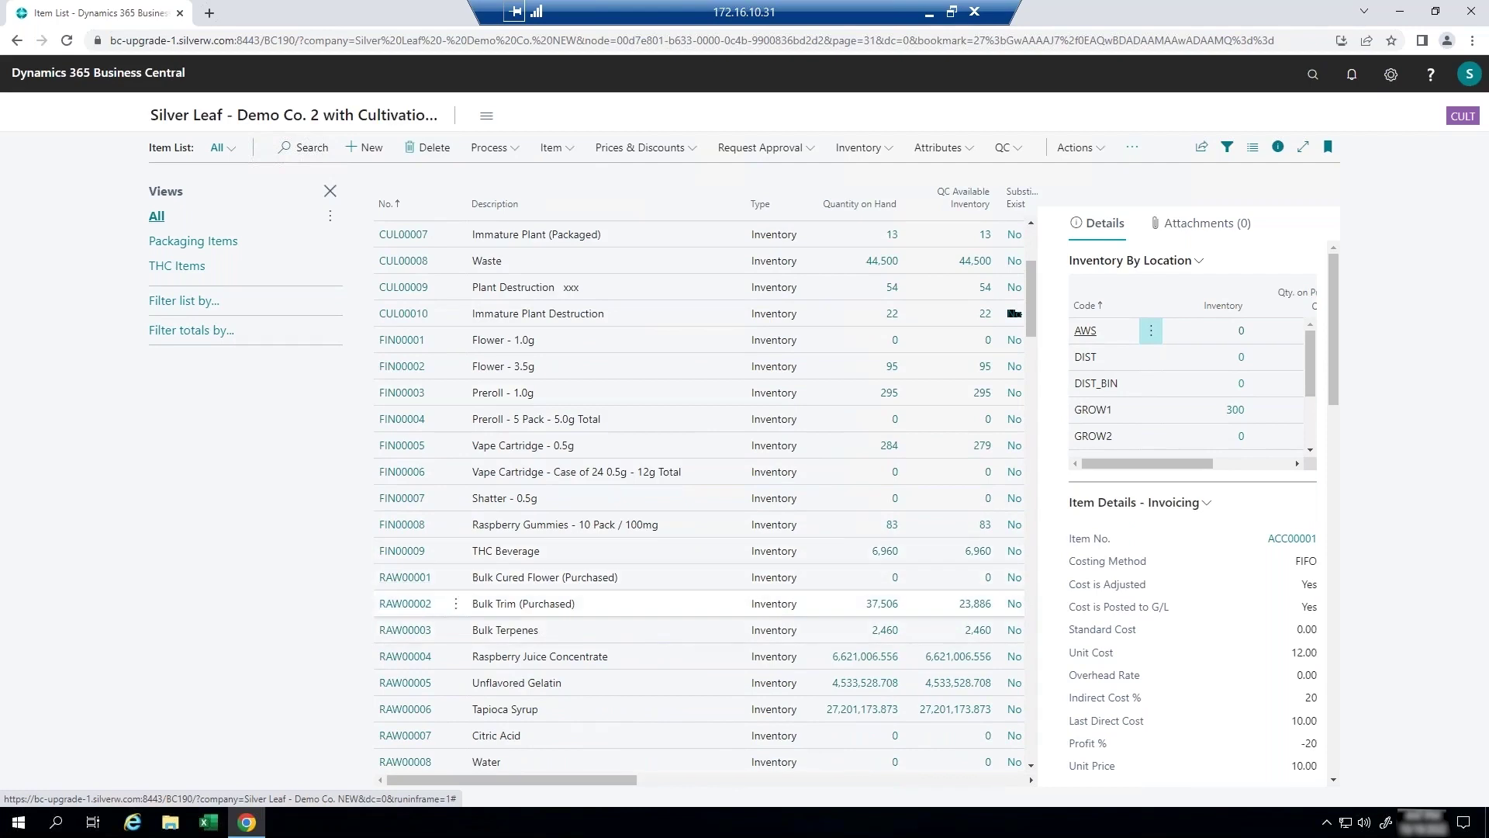
left_click(388, 604)
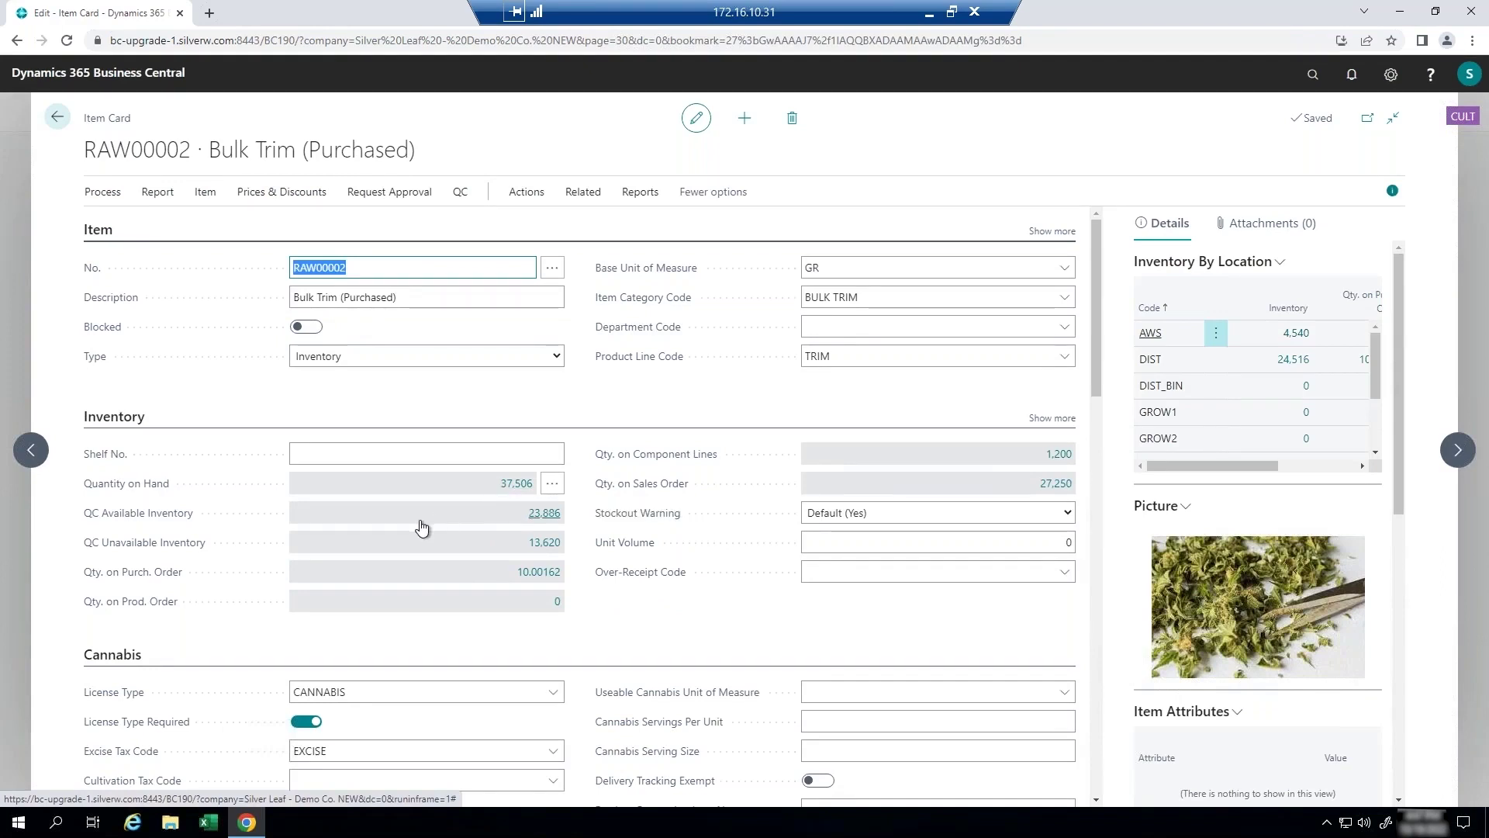
View the item ledger entries behind QC Available Inventory and QC Unavailable Inventory, returning to the item card after each
left_click(546, 521)
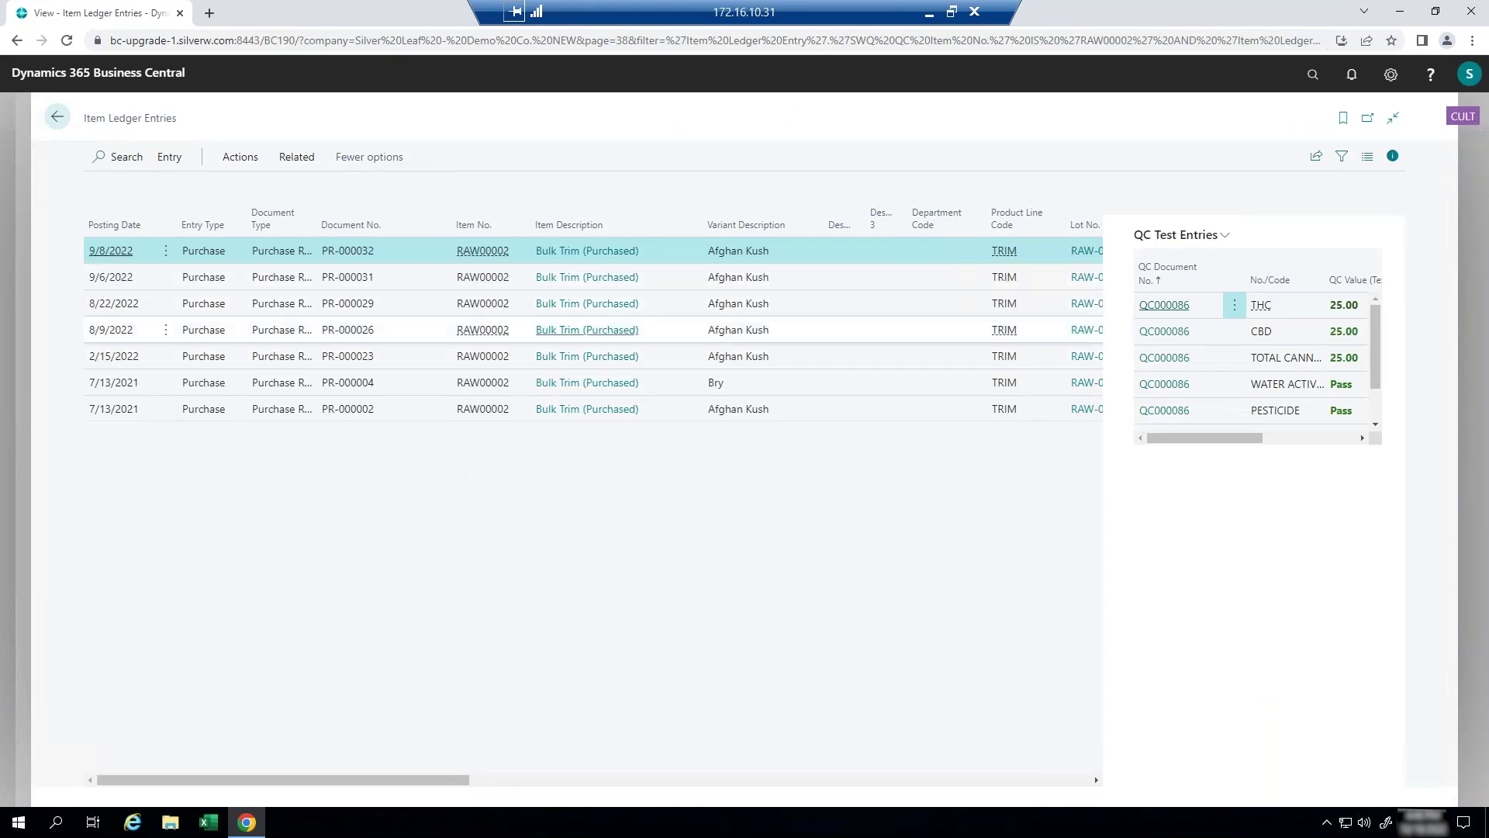
left_click(892, 330)
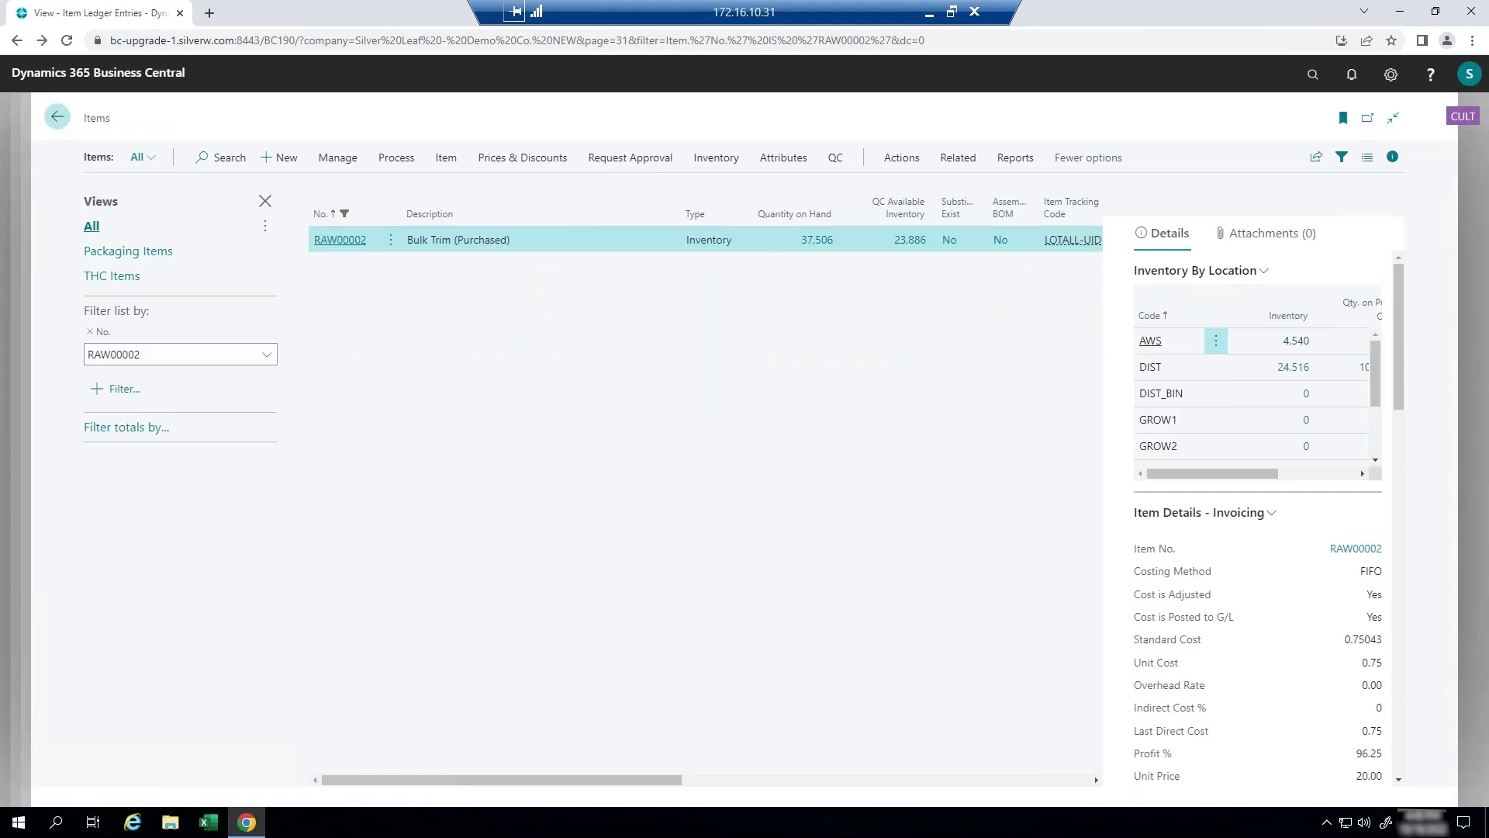
left_click(56, 117)
key("Escape")
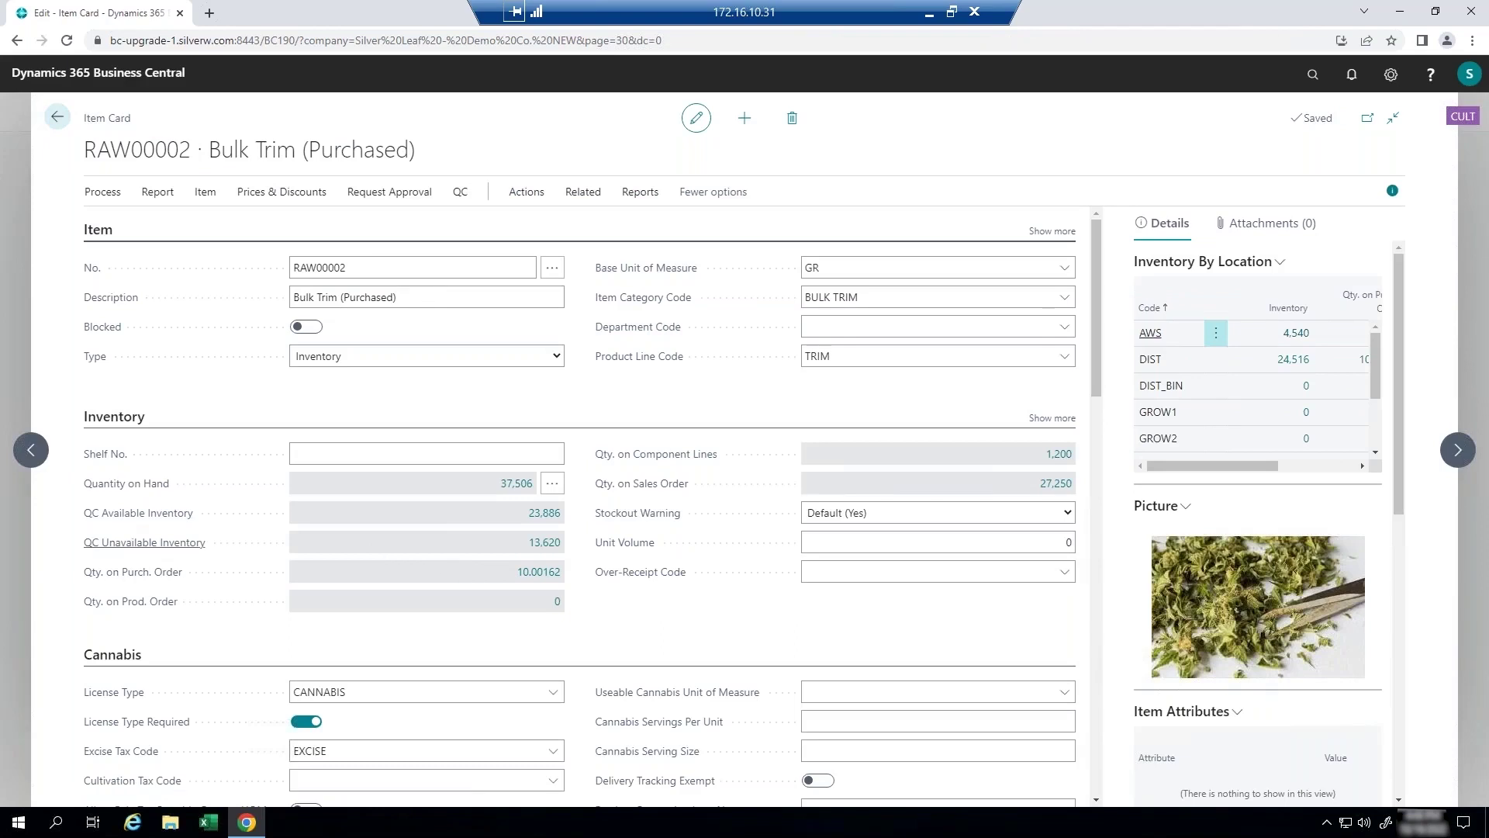
left_click(541, 545)
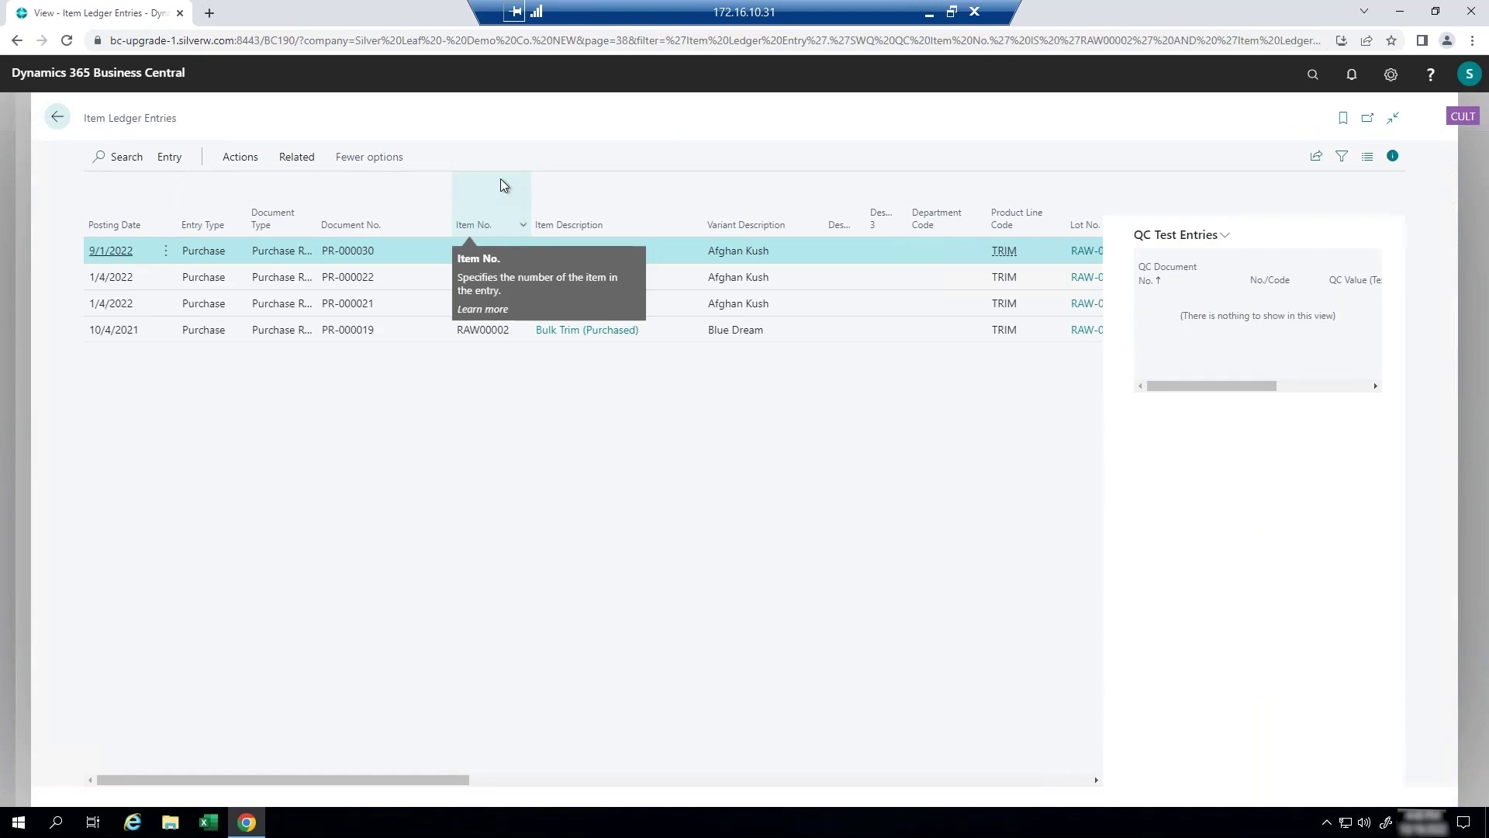
key("Escape")
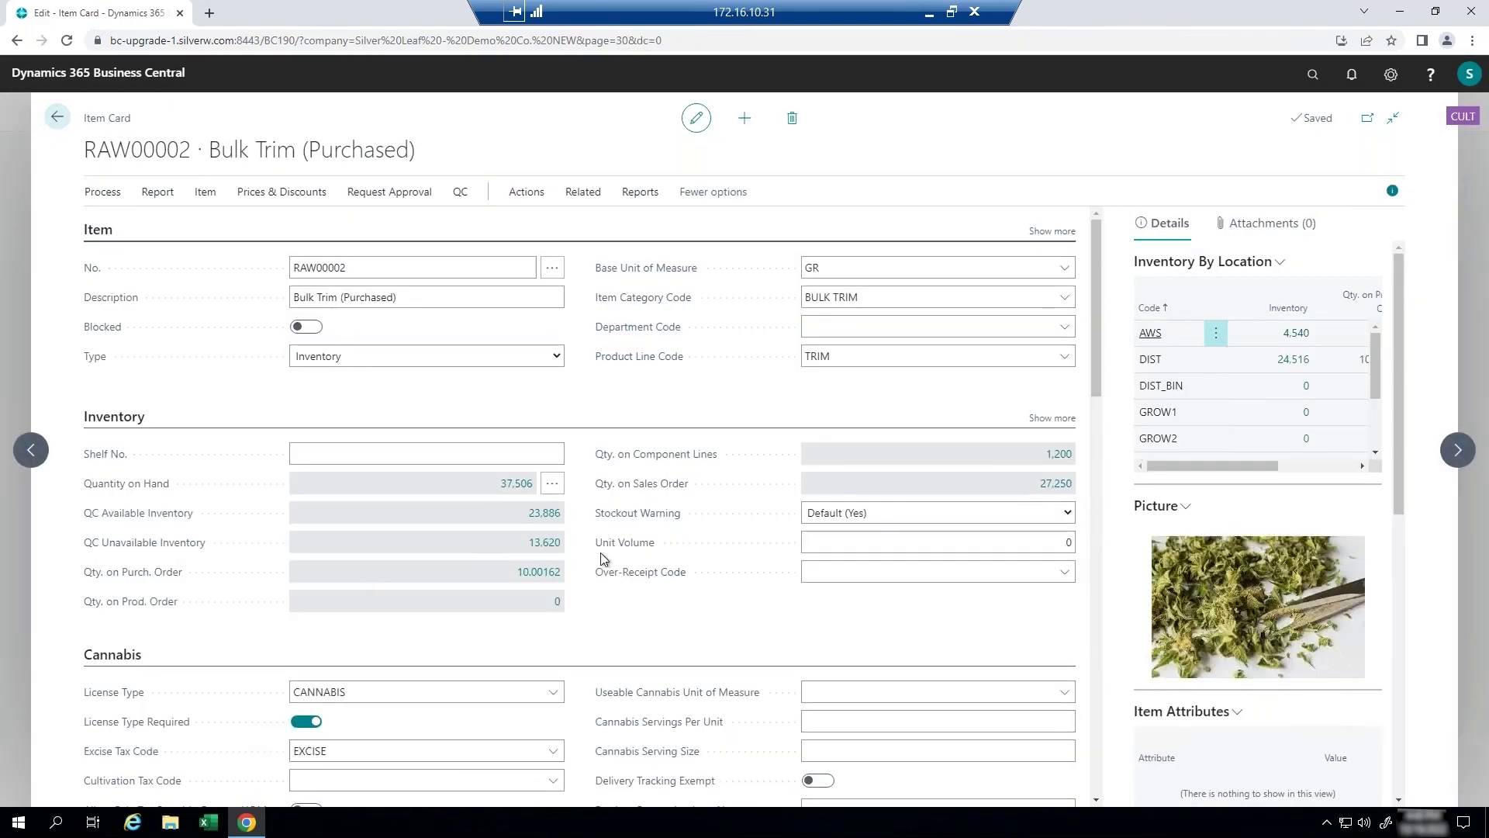
Check the QC test entries of each item ledger entry behind RAW00002's QC Unavailable Inventory and return to the item card
left_click(544, 542)
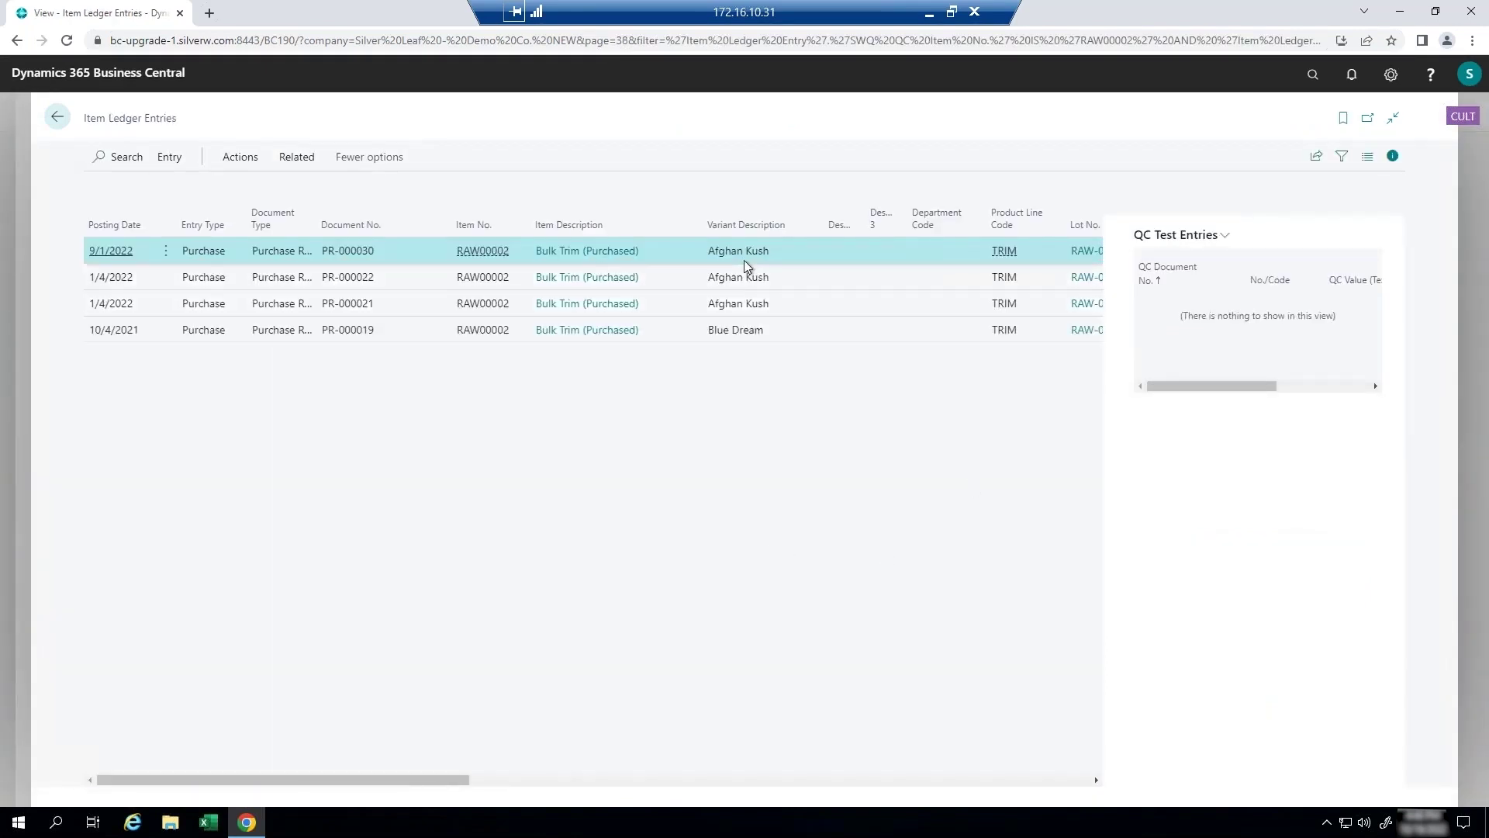
left_click(673, 273)
left_click(672, 302)
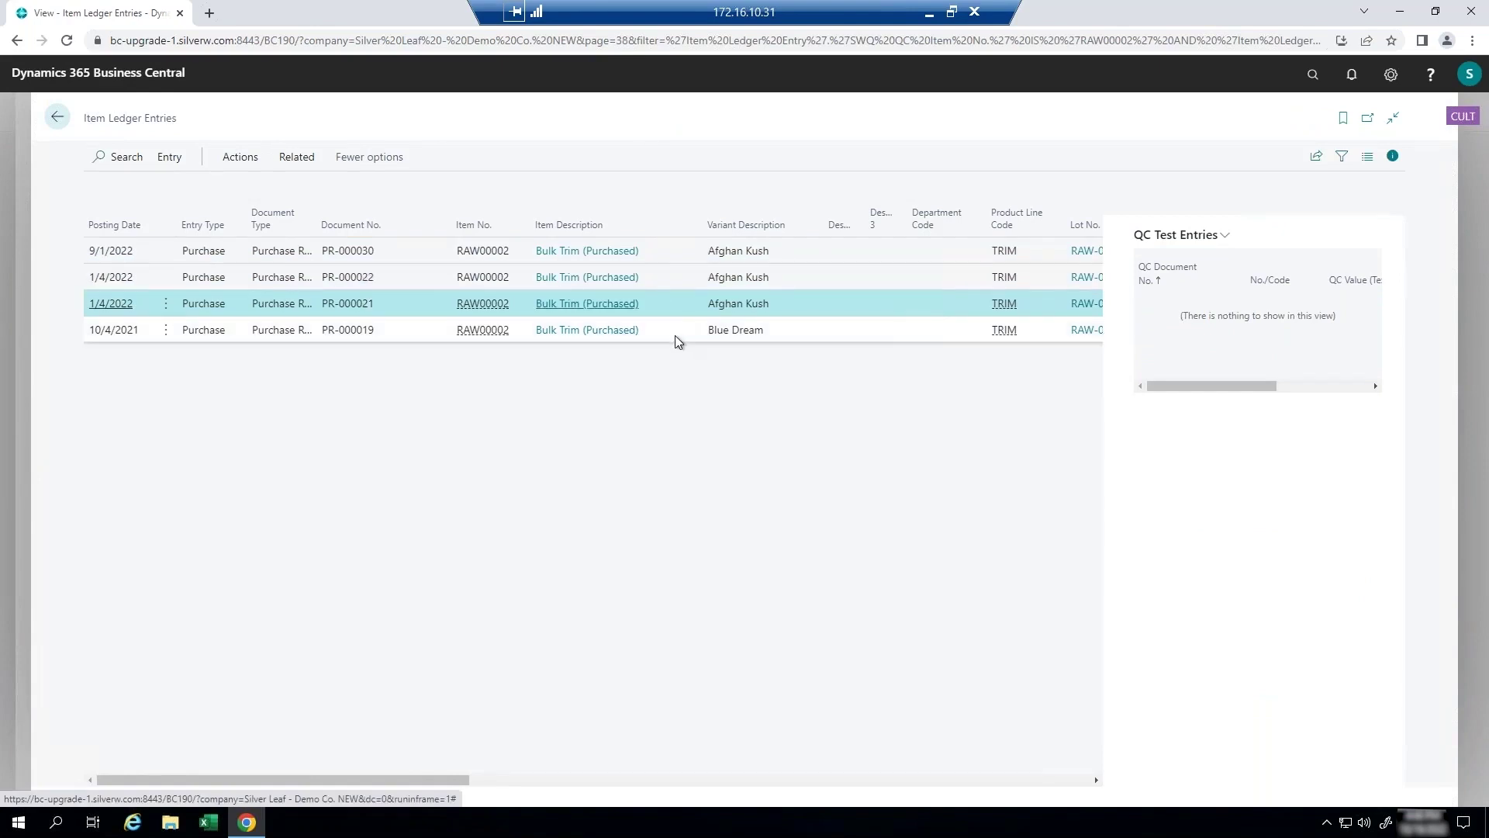
left_click(677, 332)
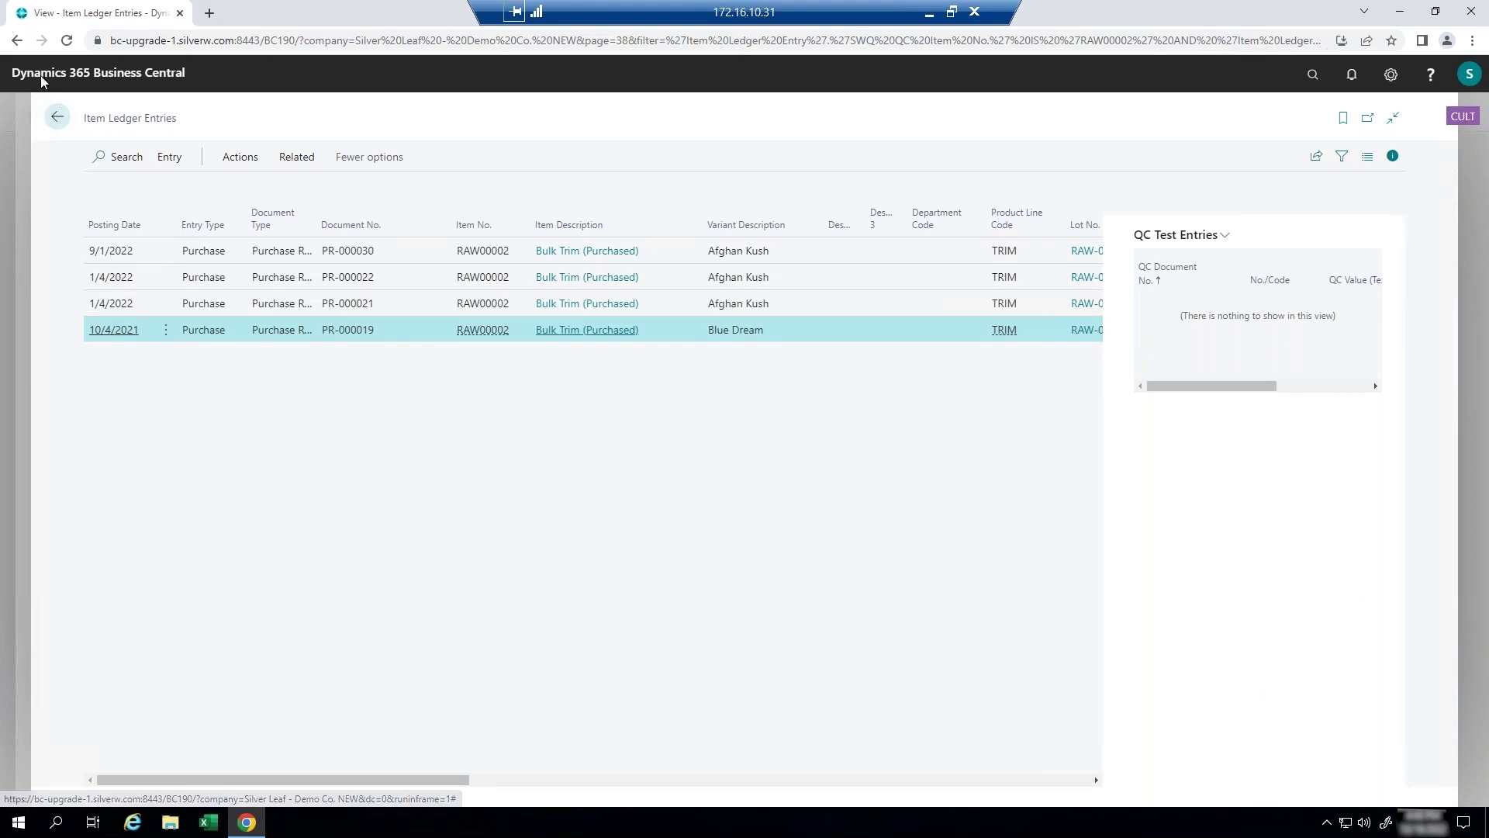
left_click(57, 116)
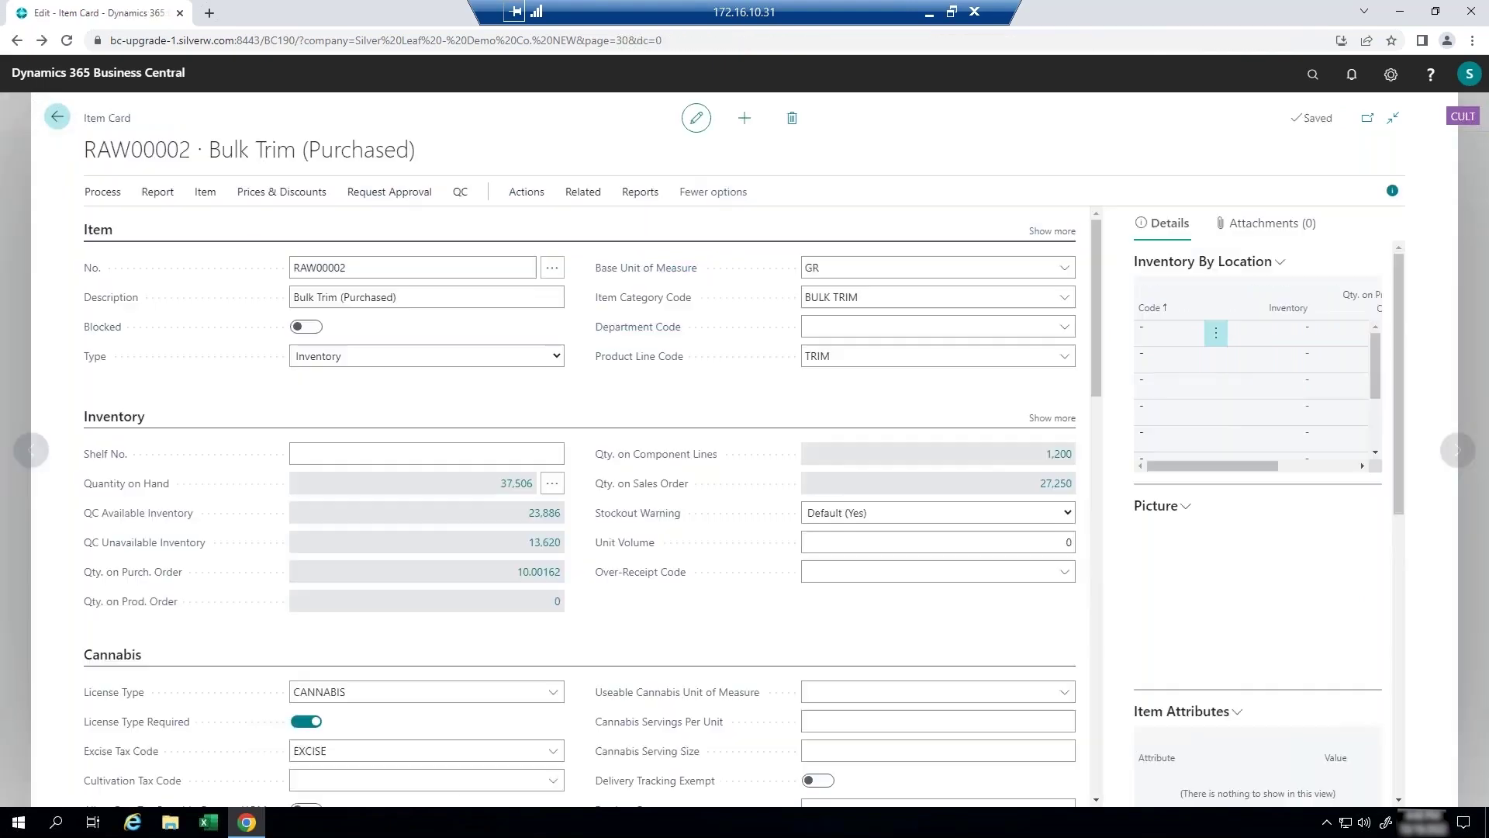
Leave the item card for the Quality Control role center and switch to the PowerPoint slide show
left_click(55, 121)
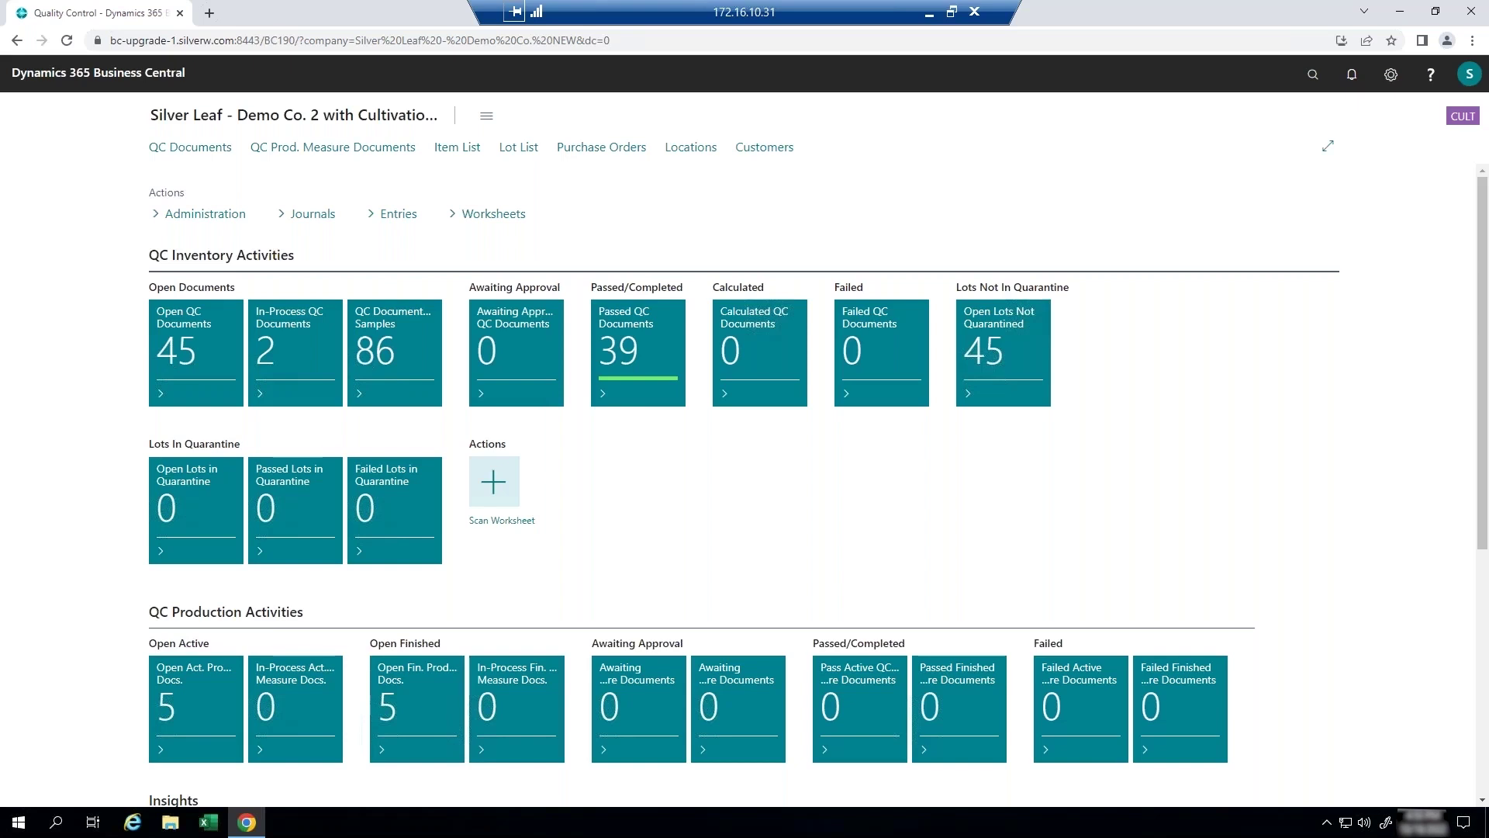
key("alt+Tab")
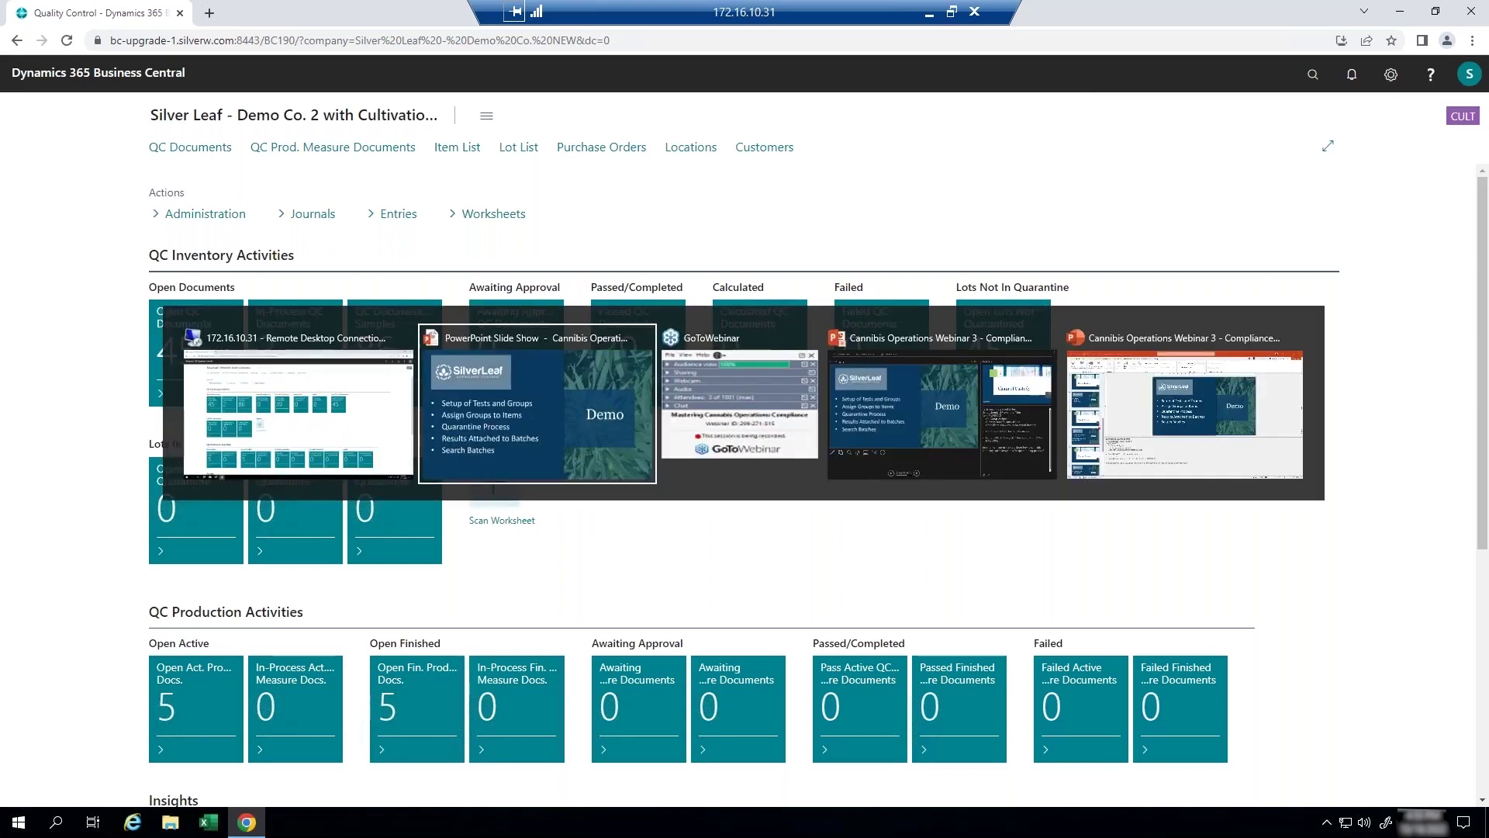